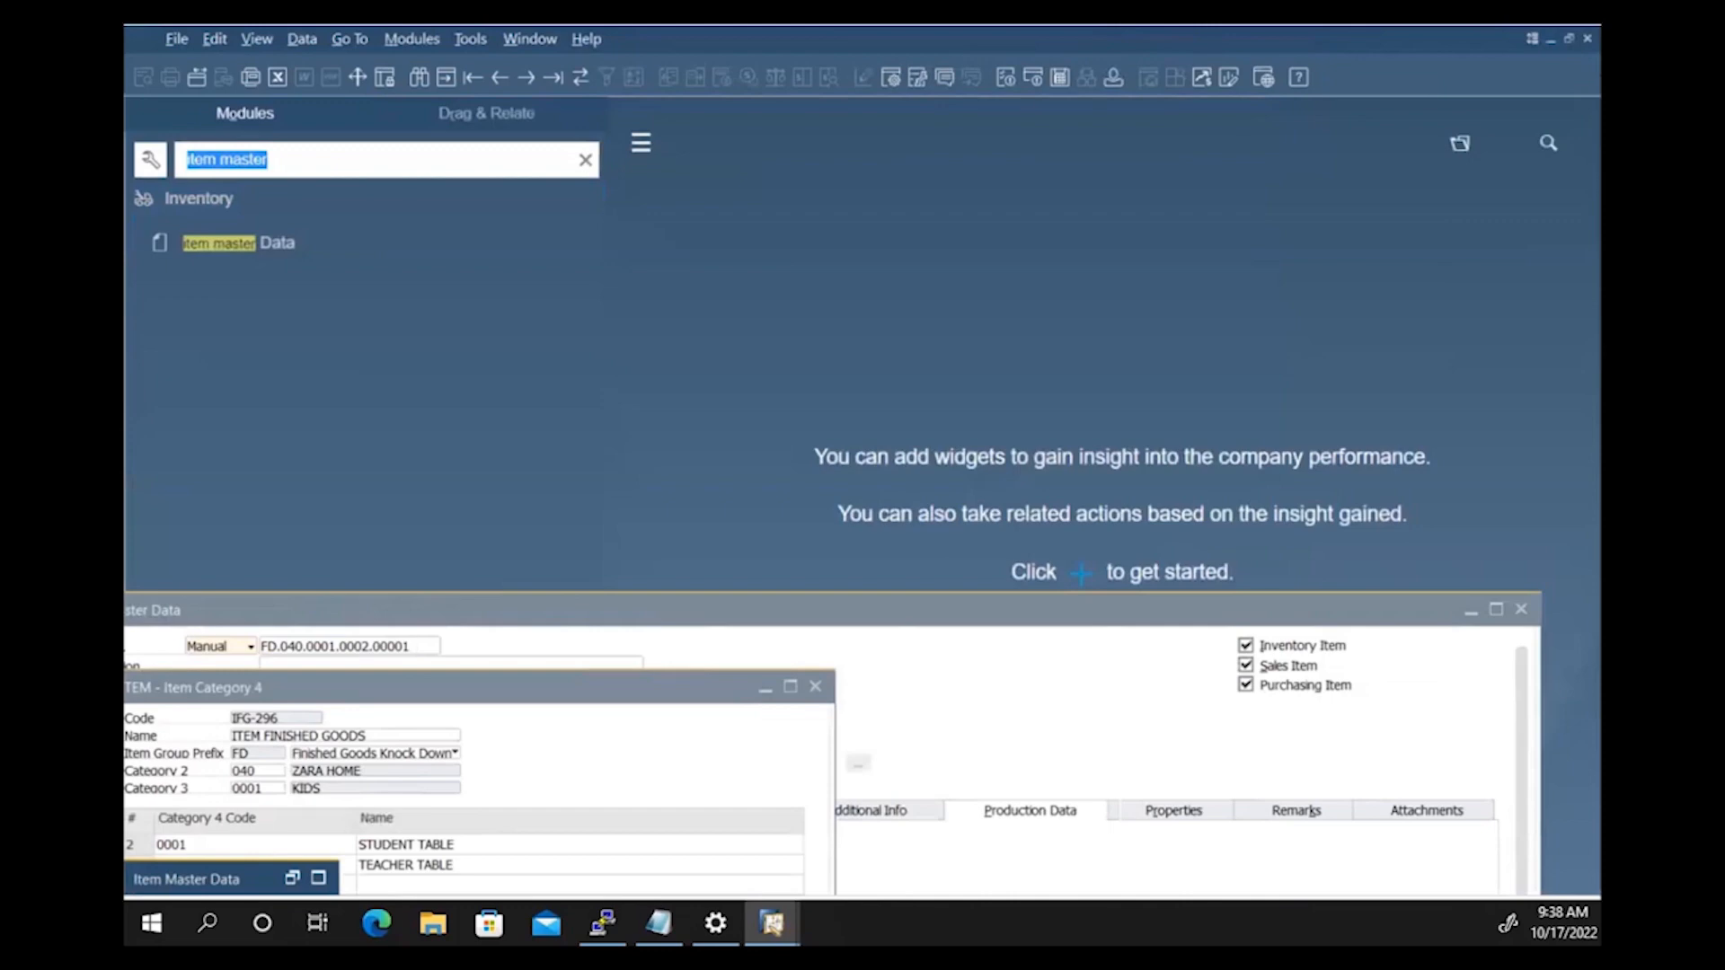
Step: Search the Modules panel for 'business partner master' and open Business Partner Master Data
text(business part)
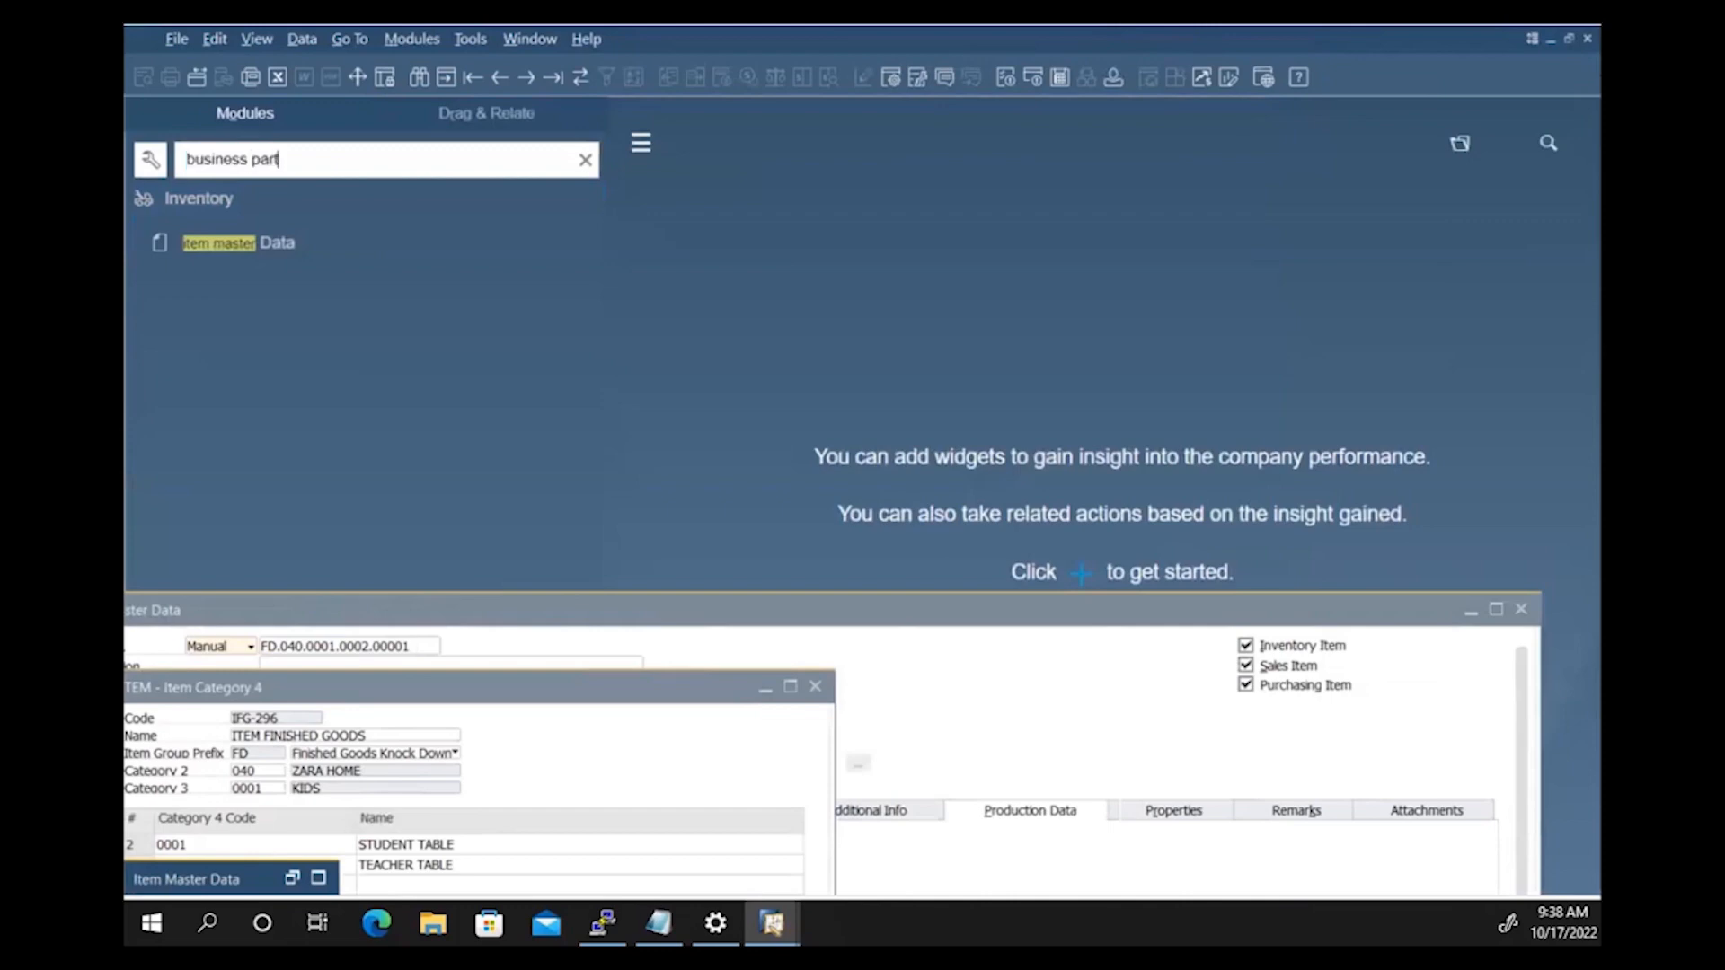
text(ner master)
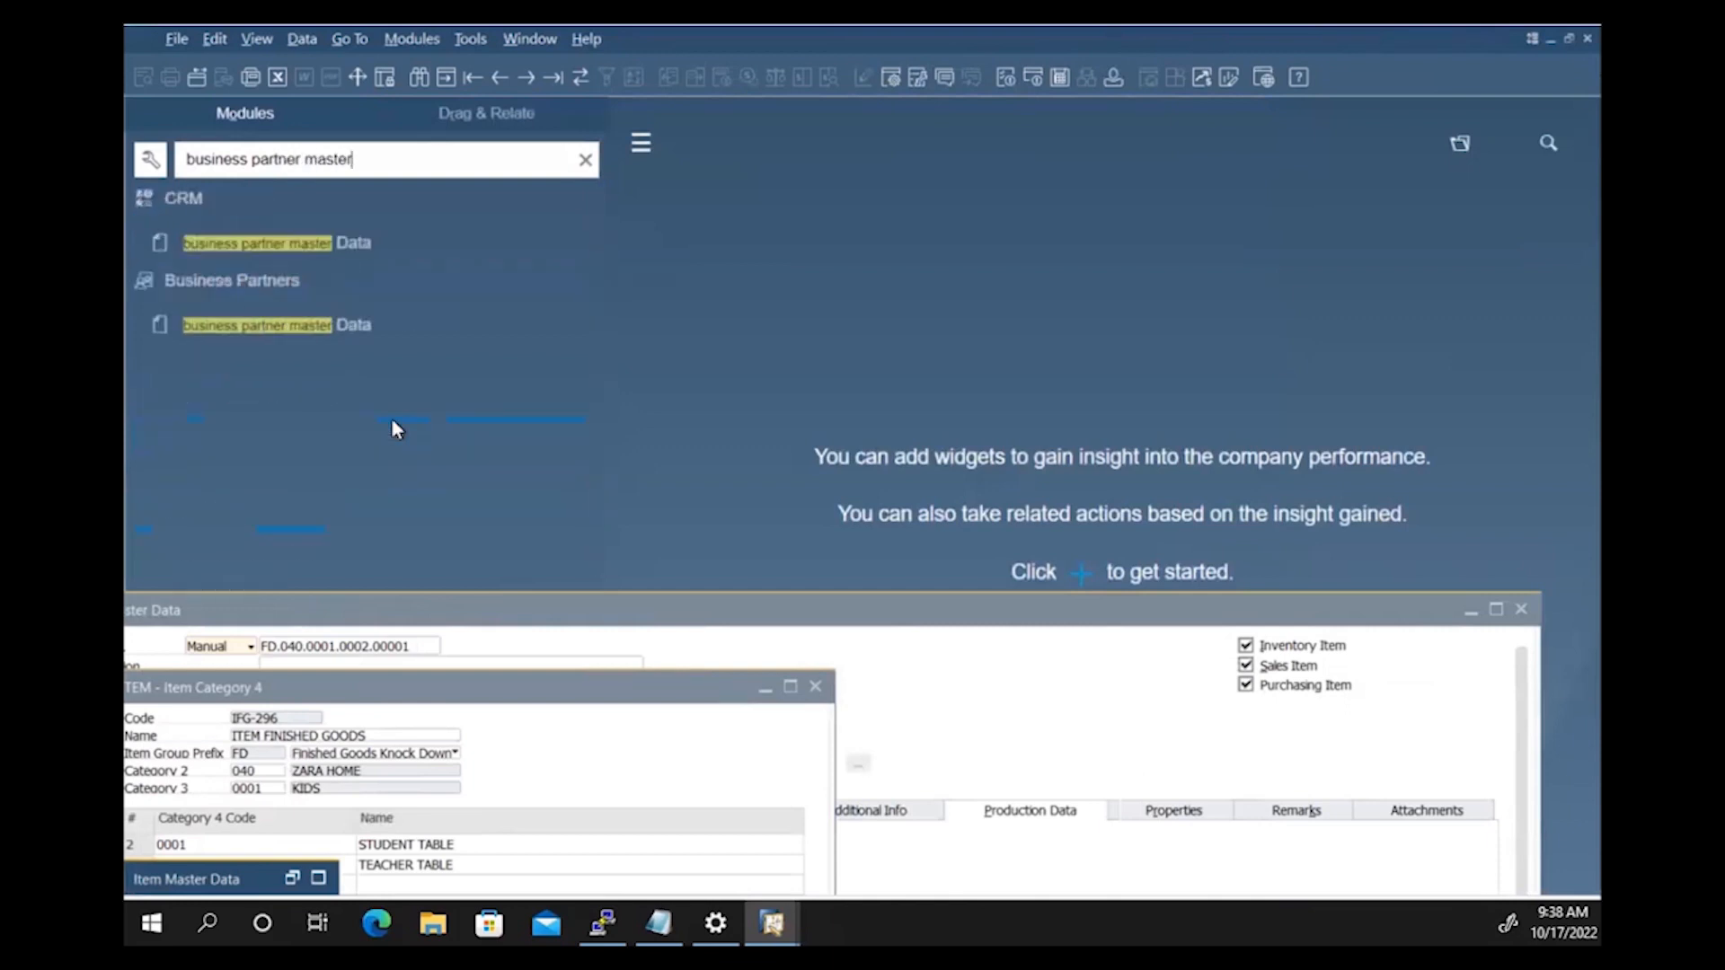
click(355, 243)
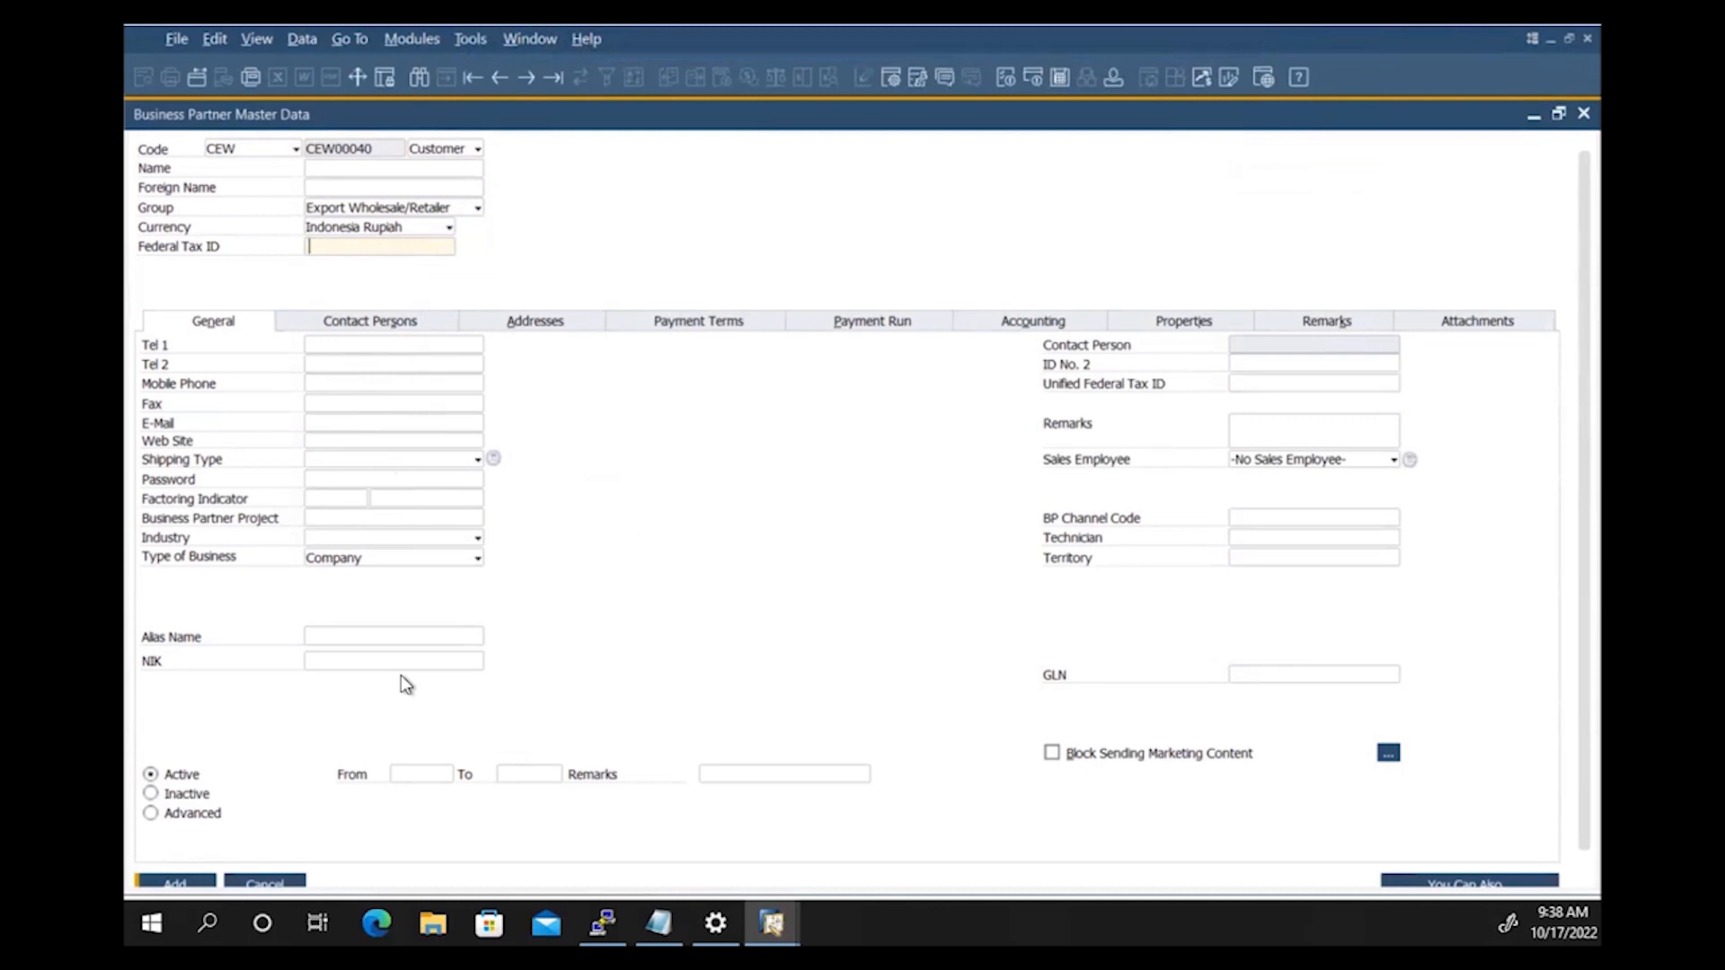
Step: Enter the customer's name and set its currency to US Dollar
click(401, 668)
click(433, 315)
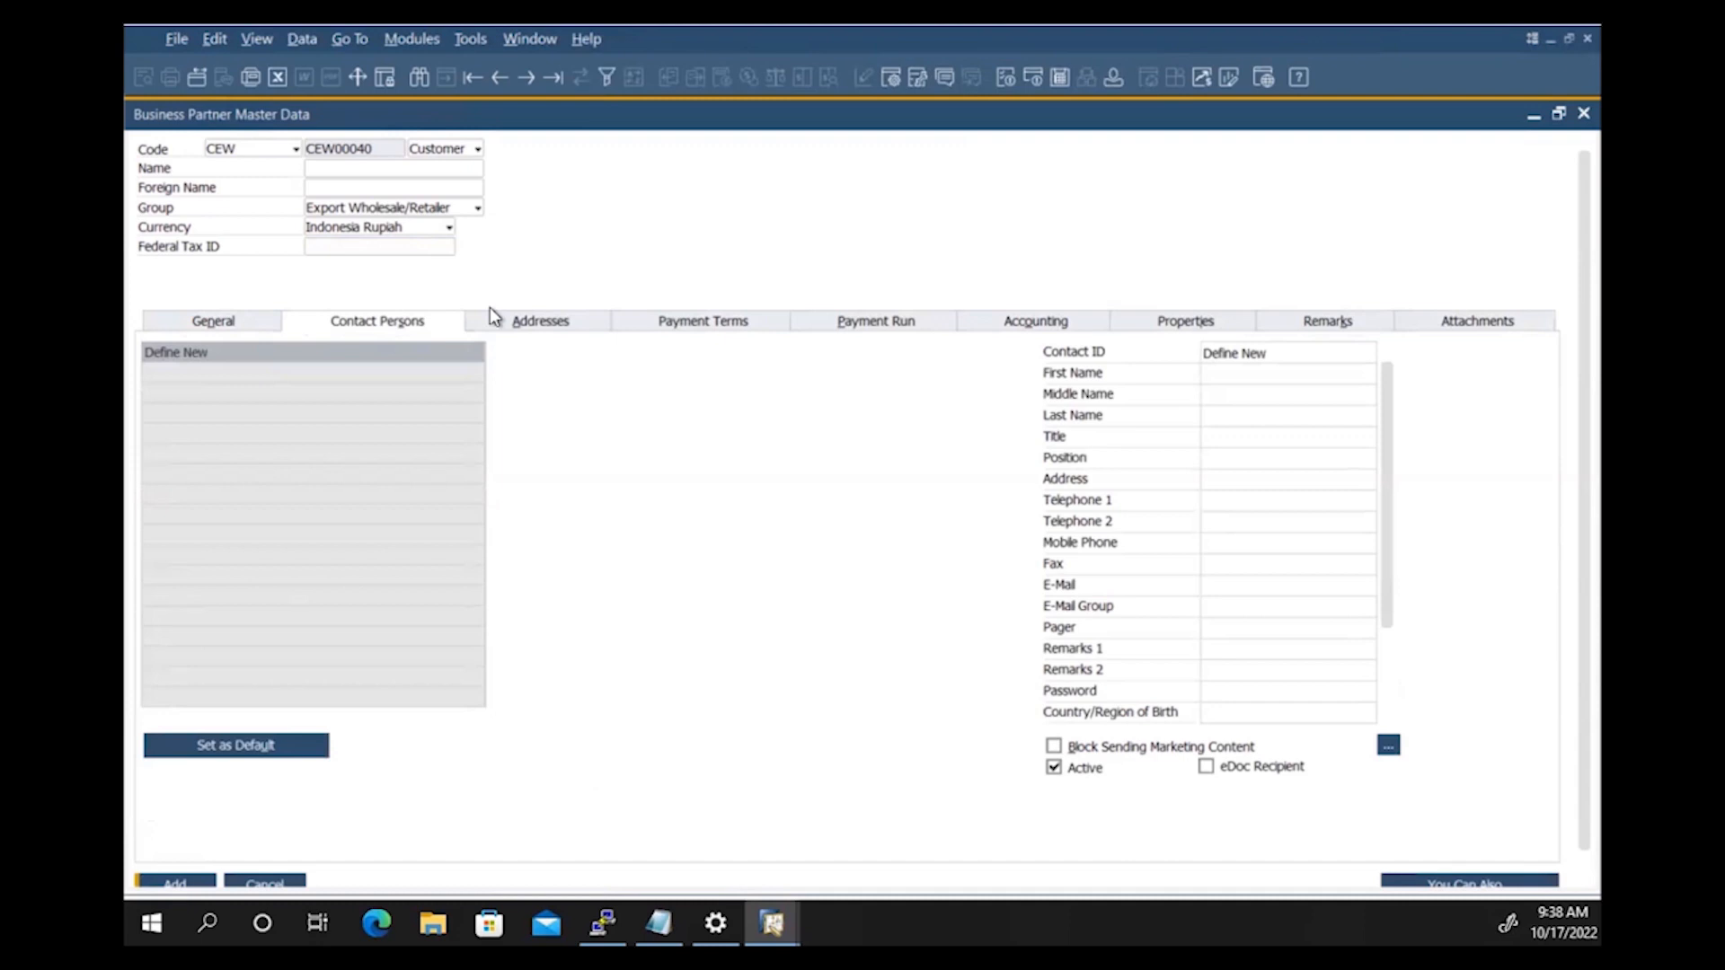
click(436, 167)
key(Tab)
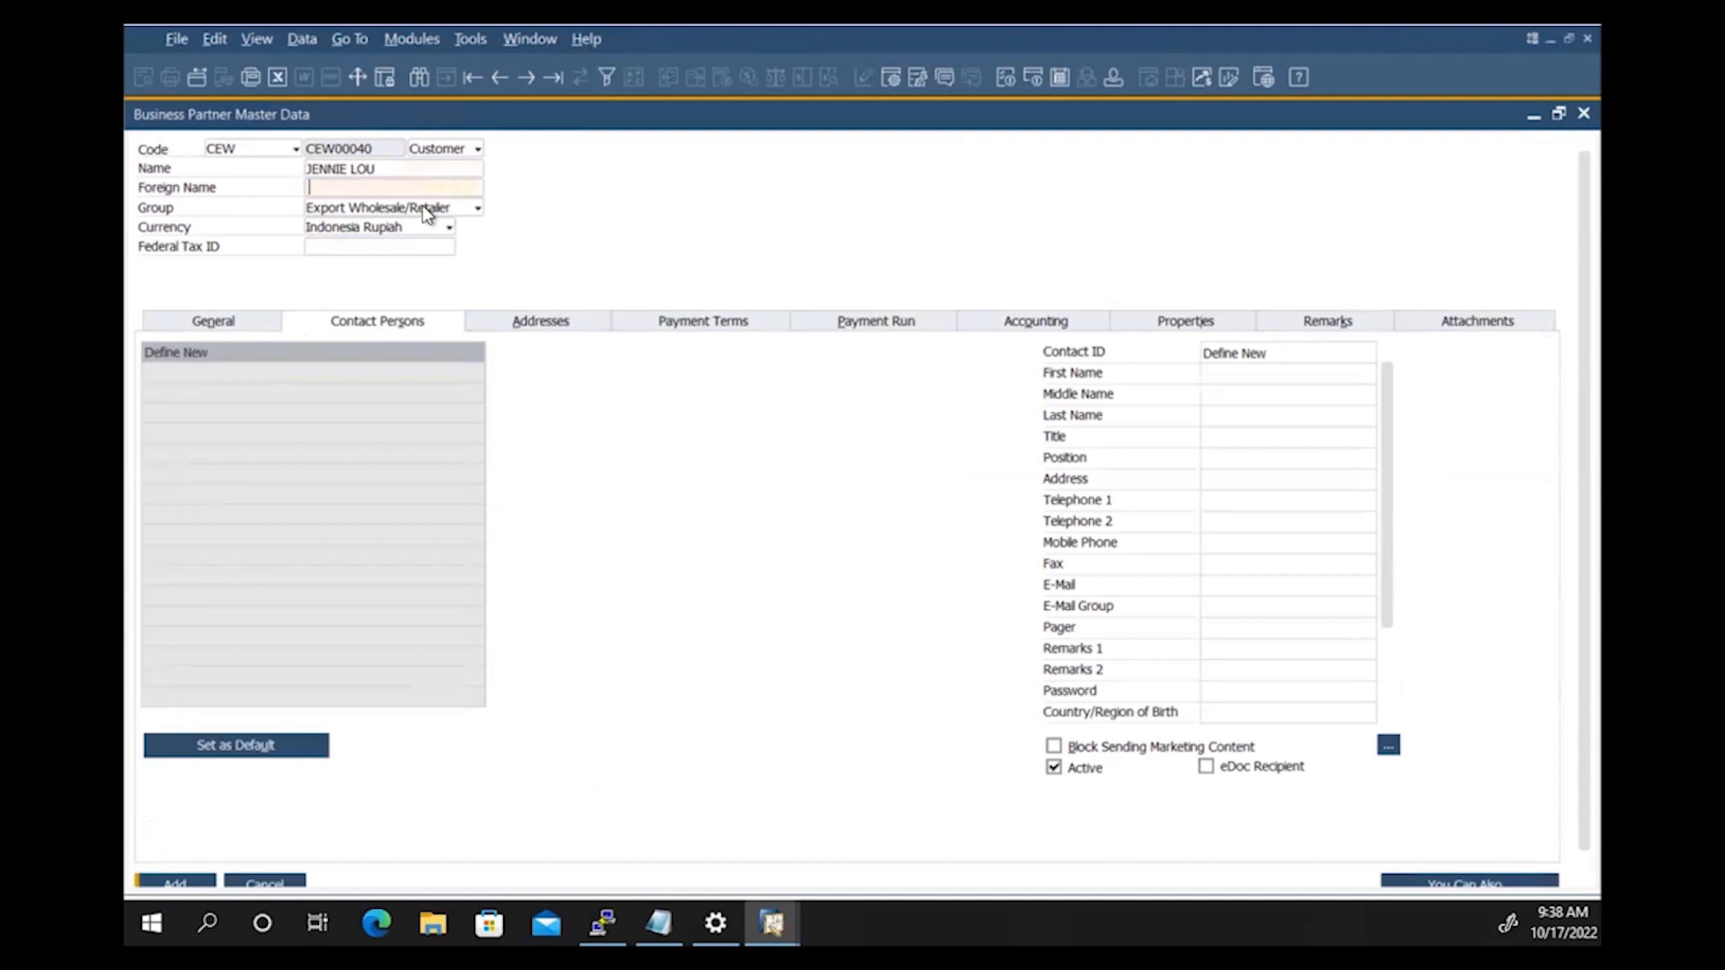
click(394, 228)
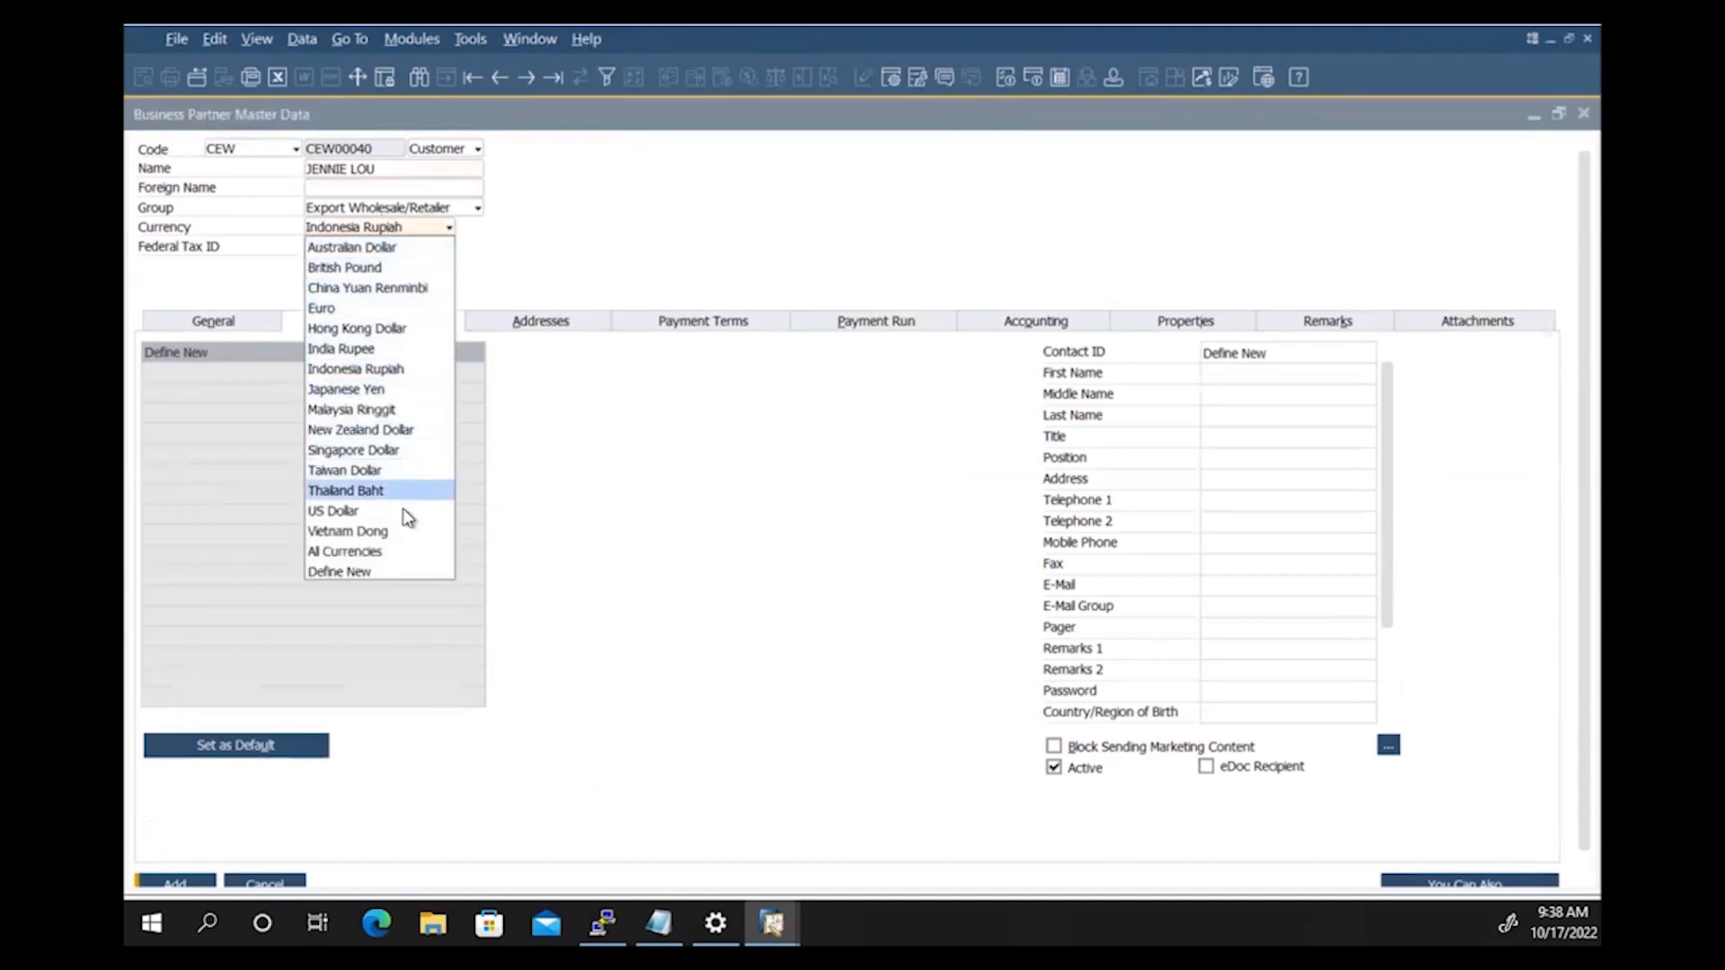
click(404, 511)
Step: Record the customer's mobile phone number on the General tab
click(396, 243)
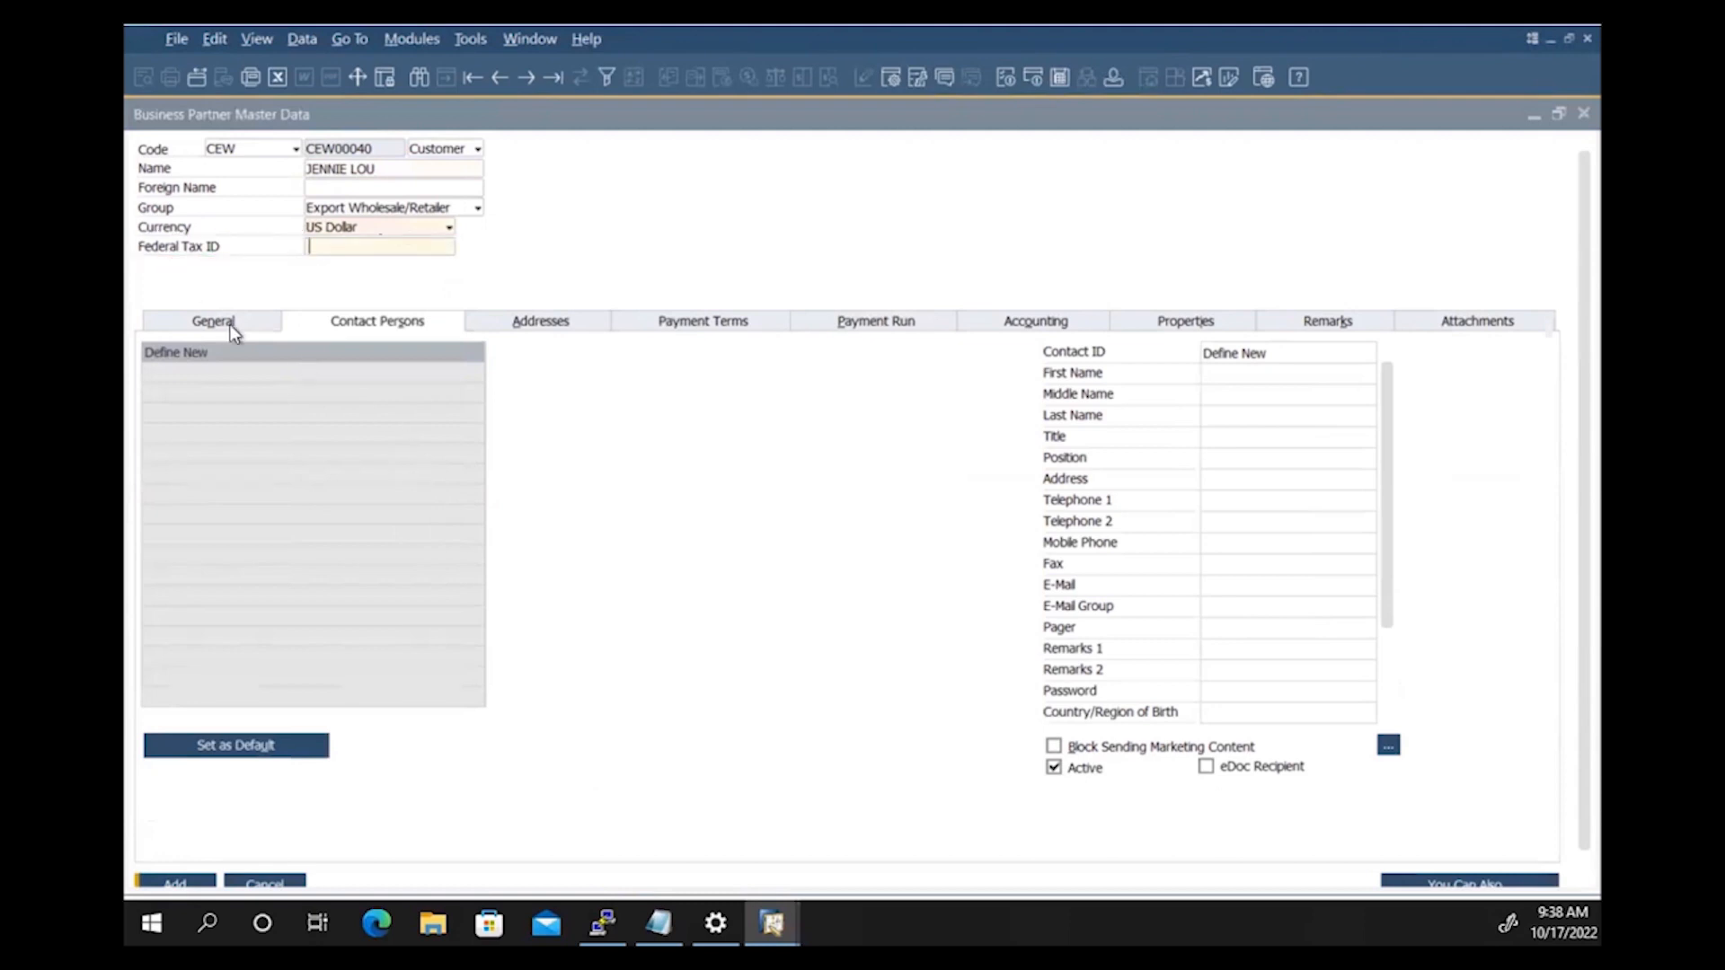
click(230, 325)
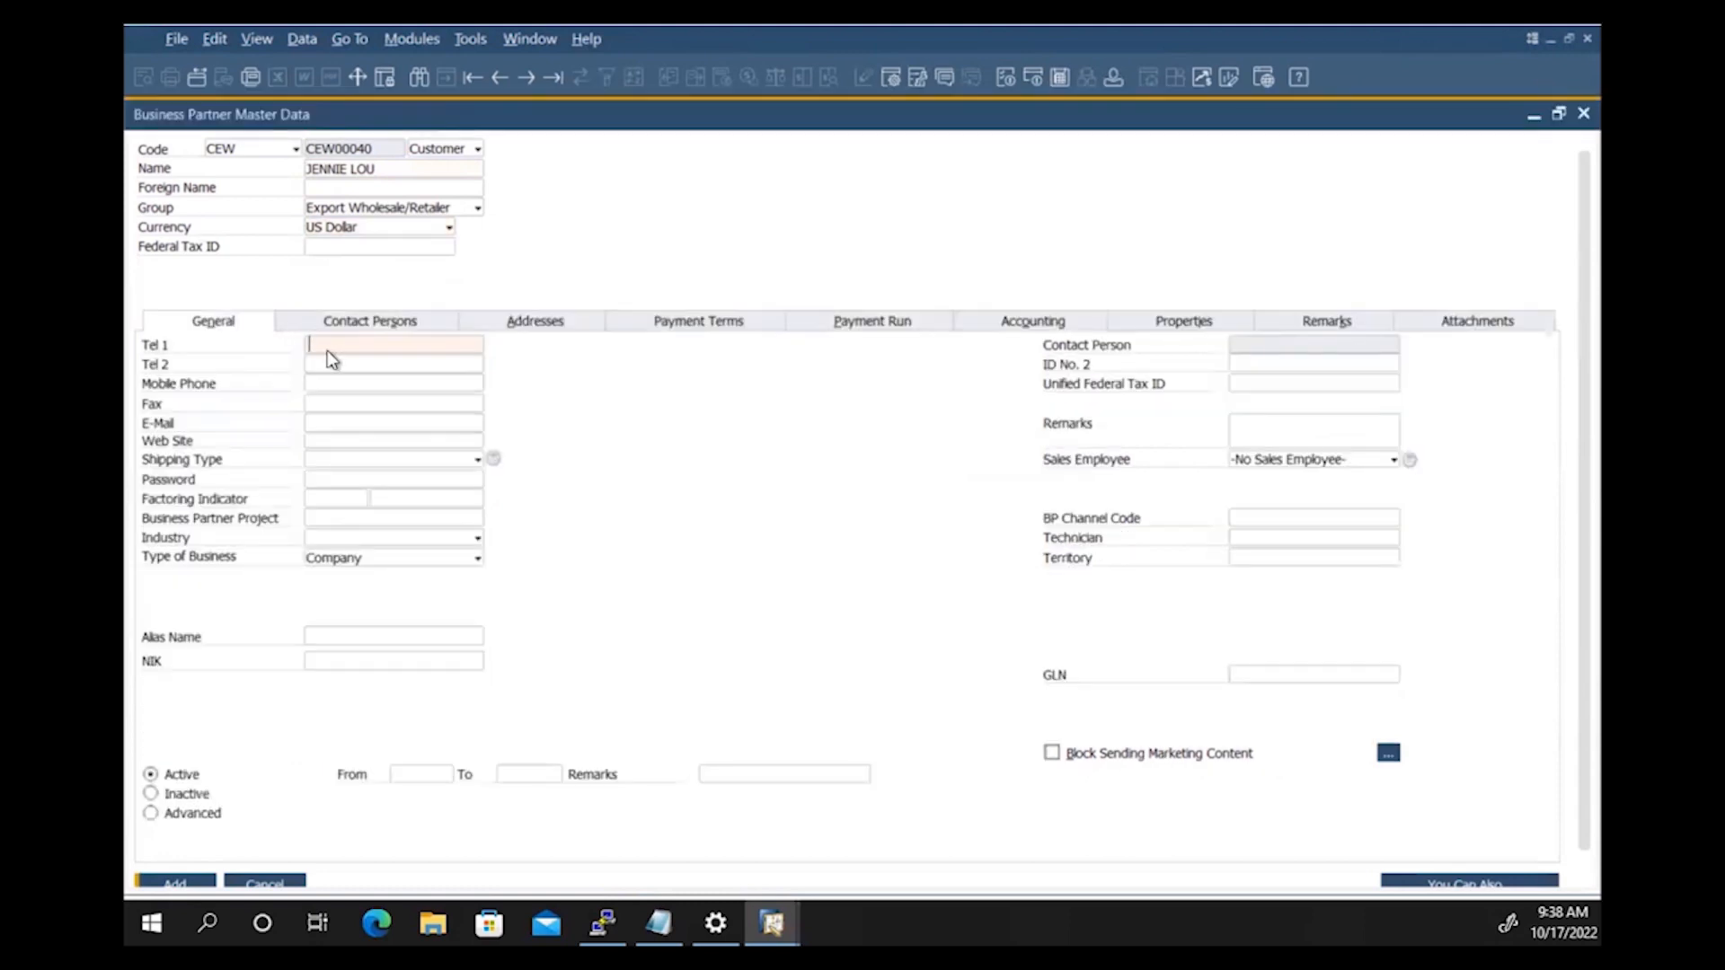
click(325, 382)
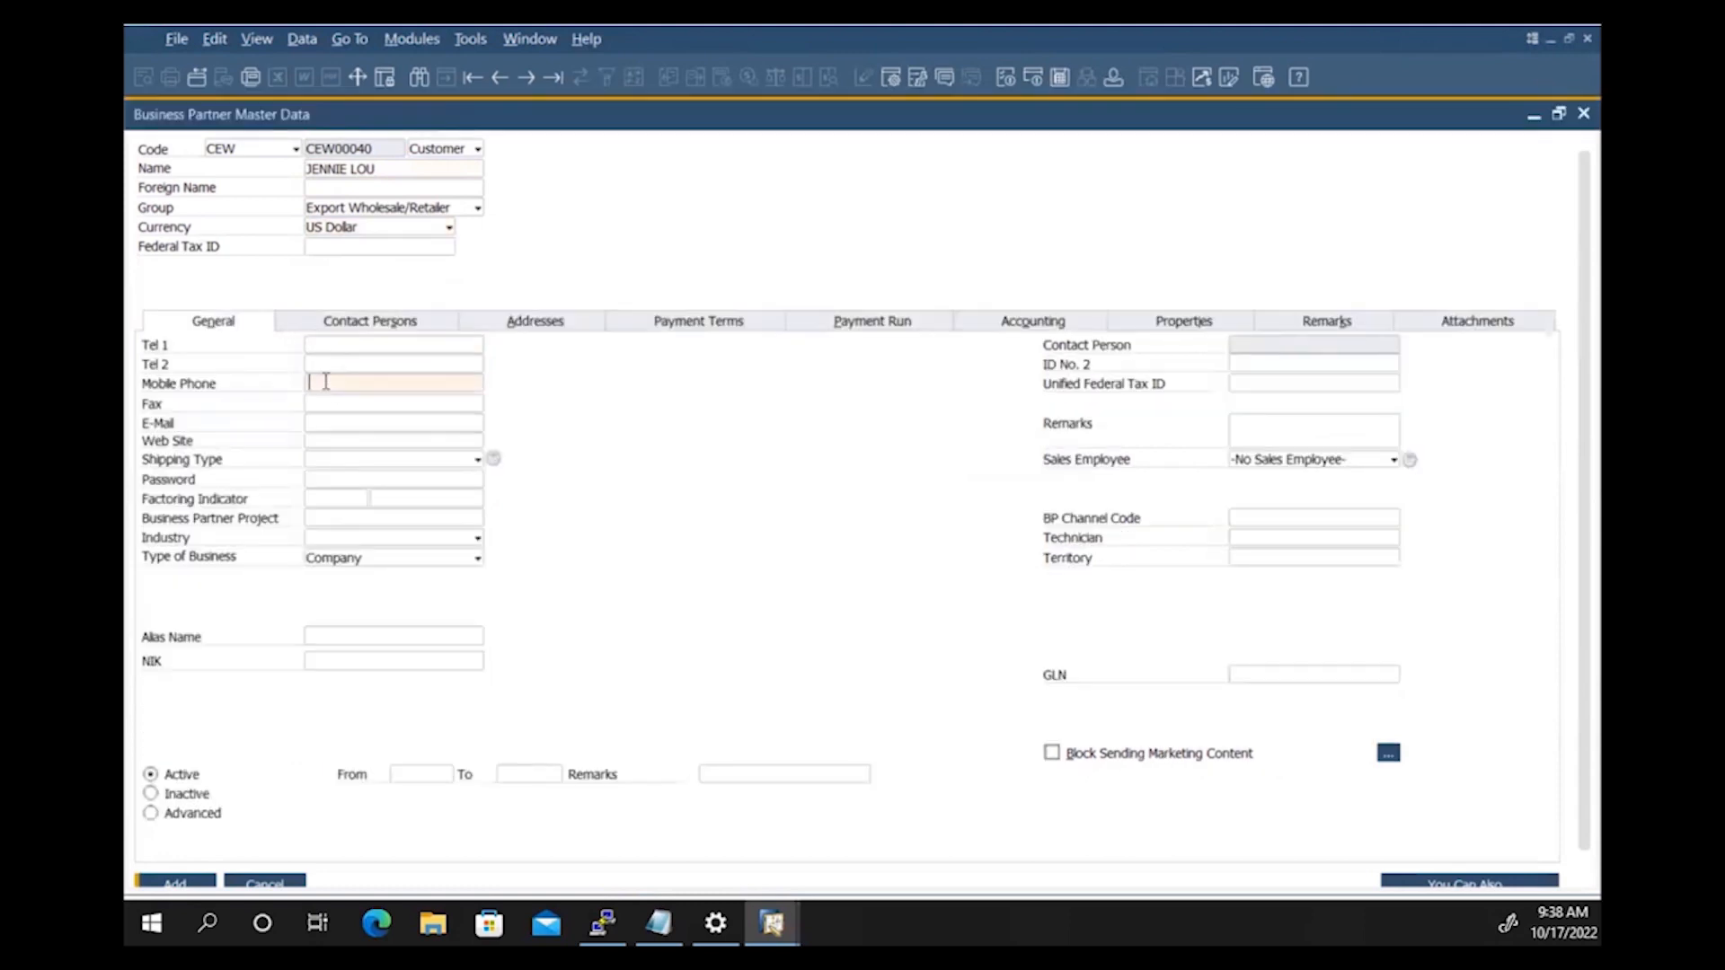
text(+303 789109)
key(Tab)
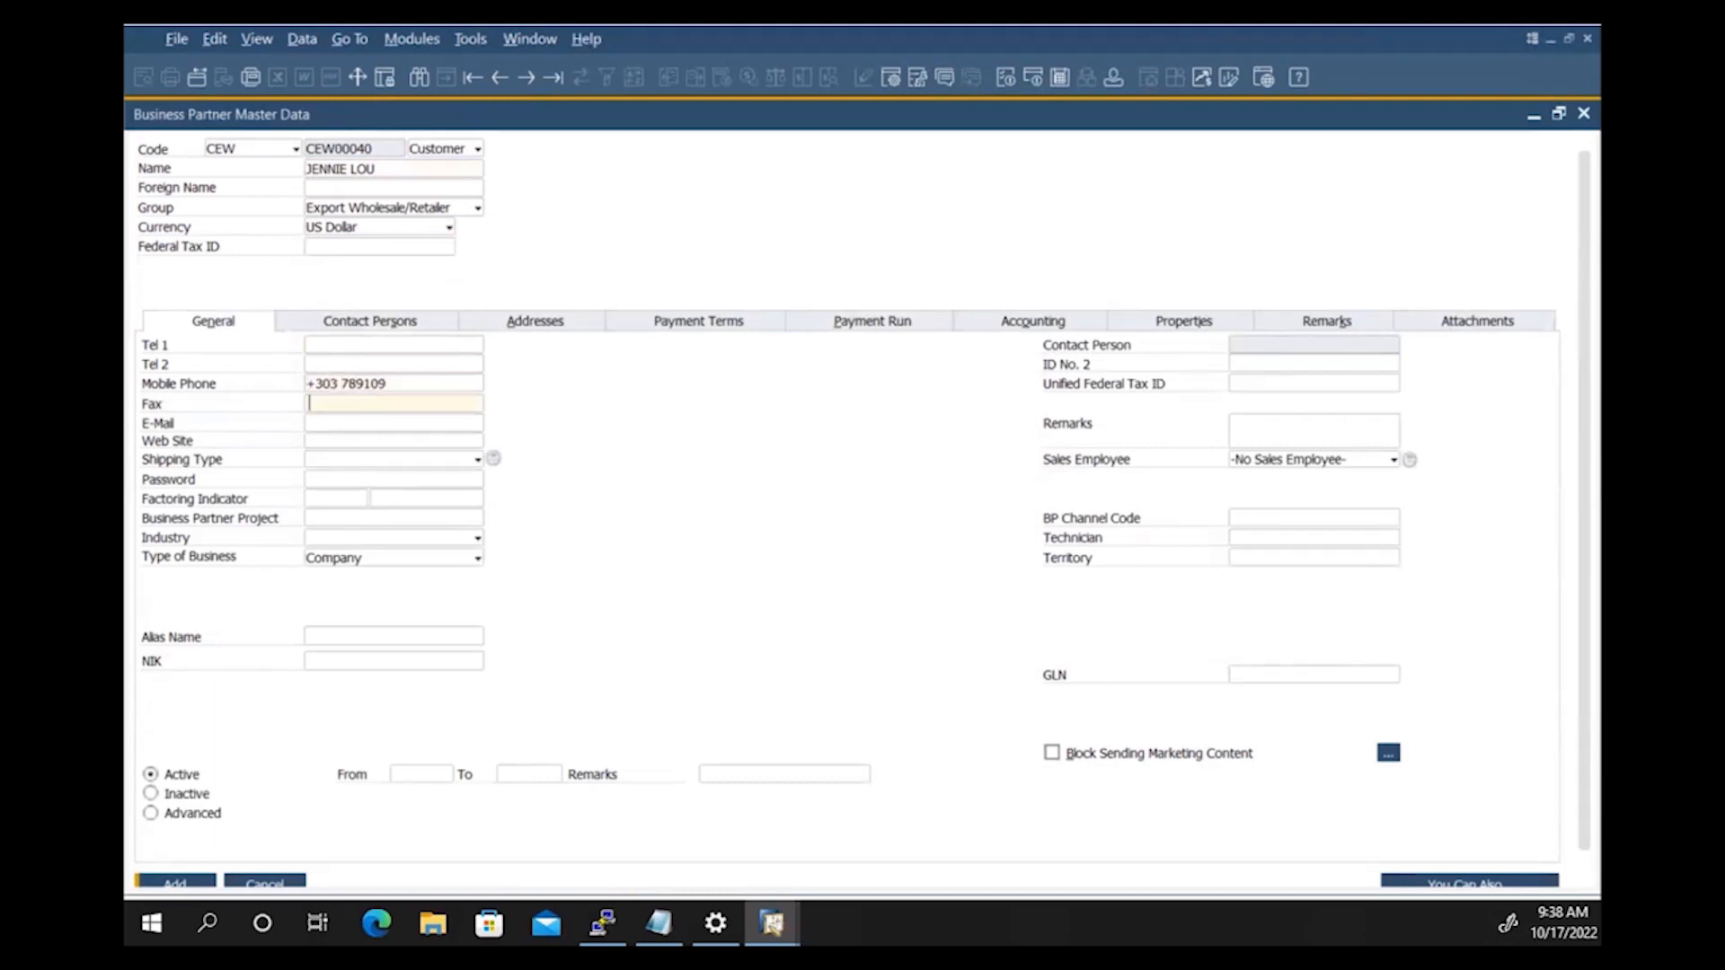
Step: Add the first contact person with contact ID, first name, last name and mobile number
click(360, 324)
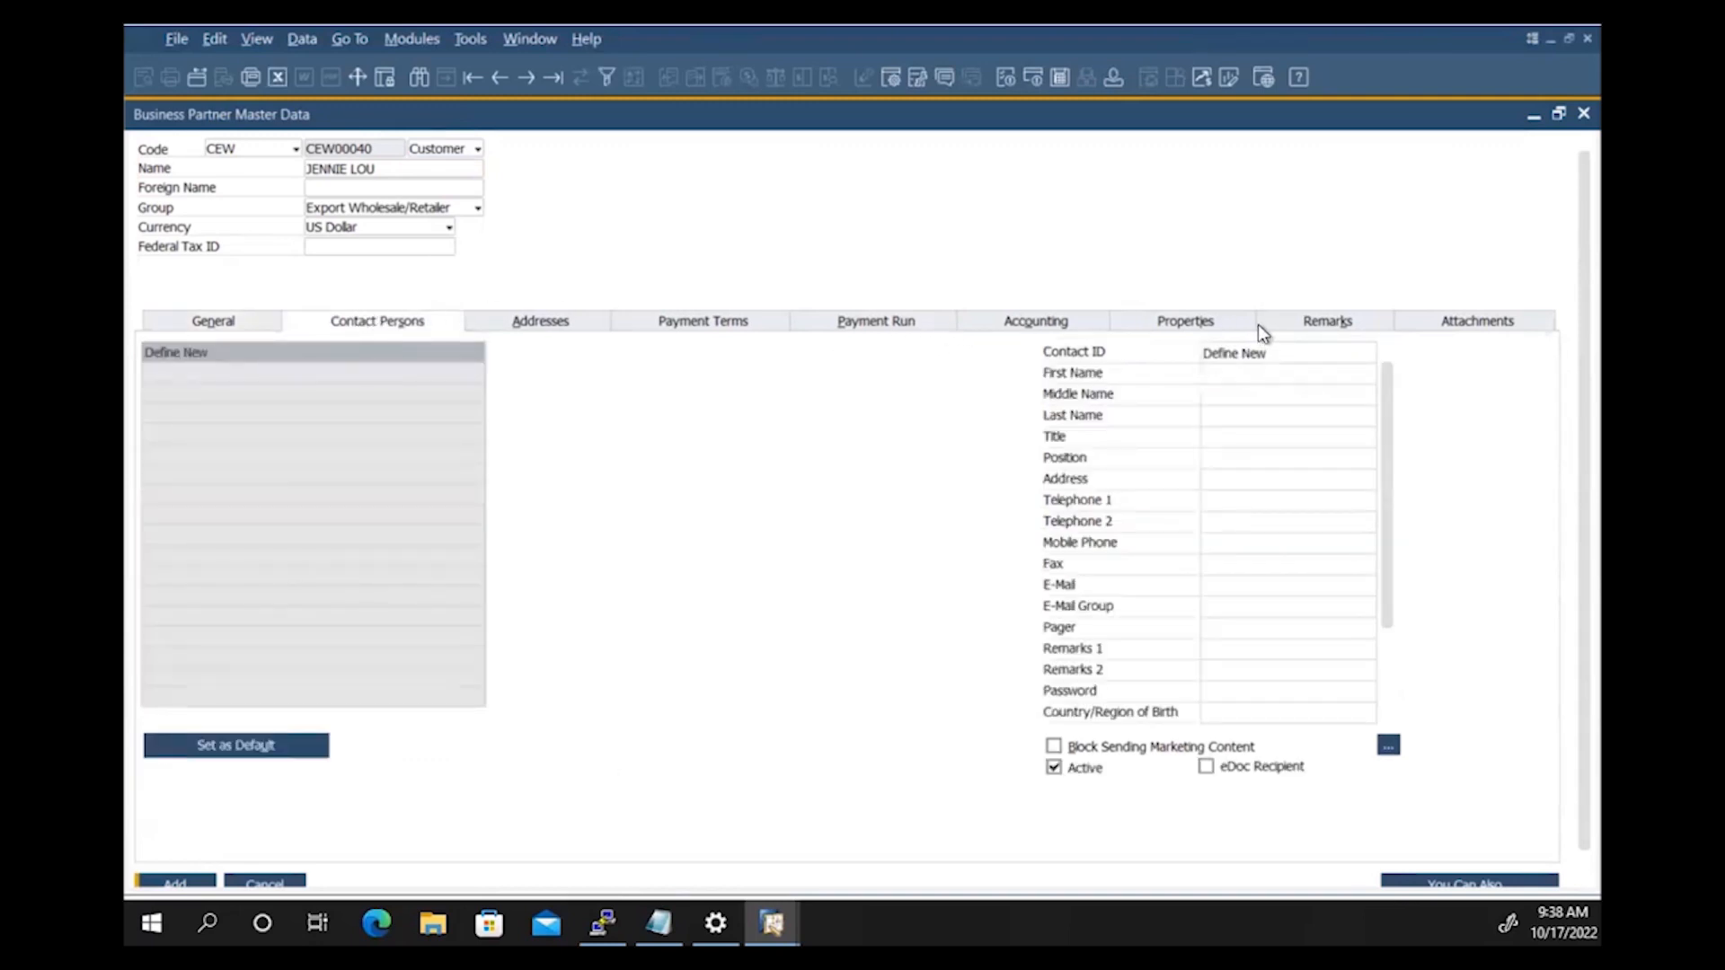
click(1291, 357)
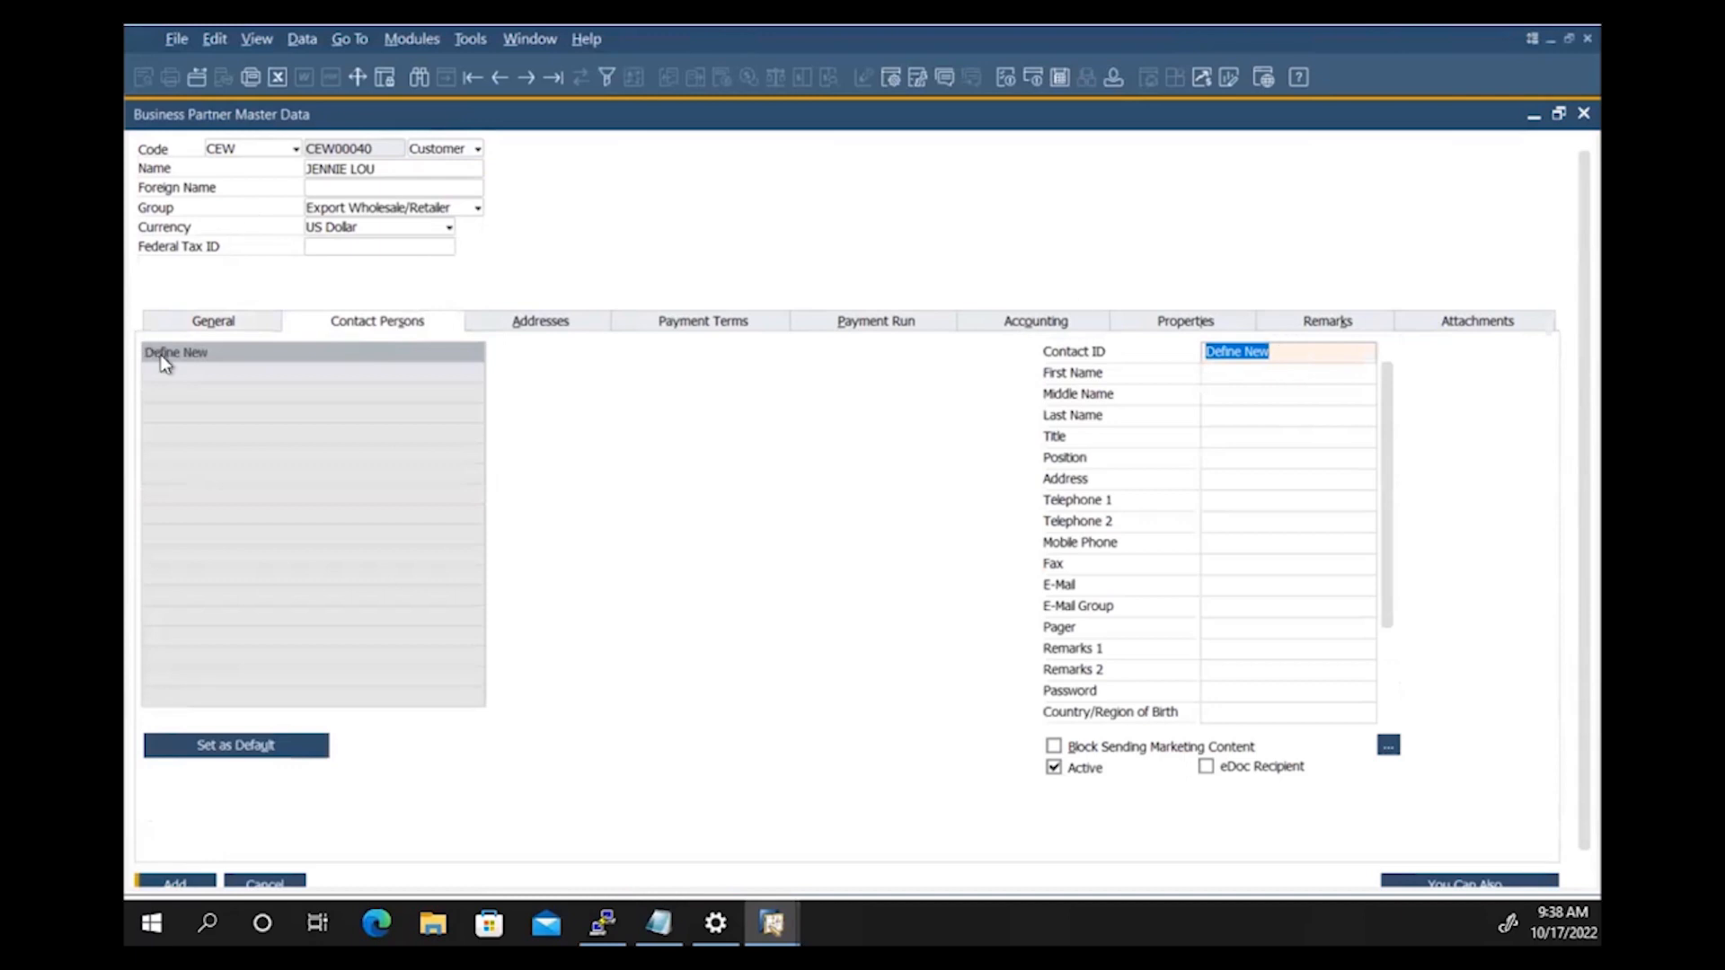
drag(1307, 351, 950, 318)
text(JENNIE)
key(Tab)
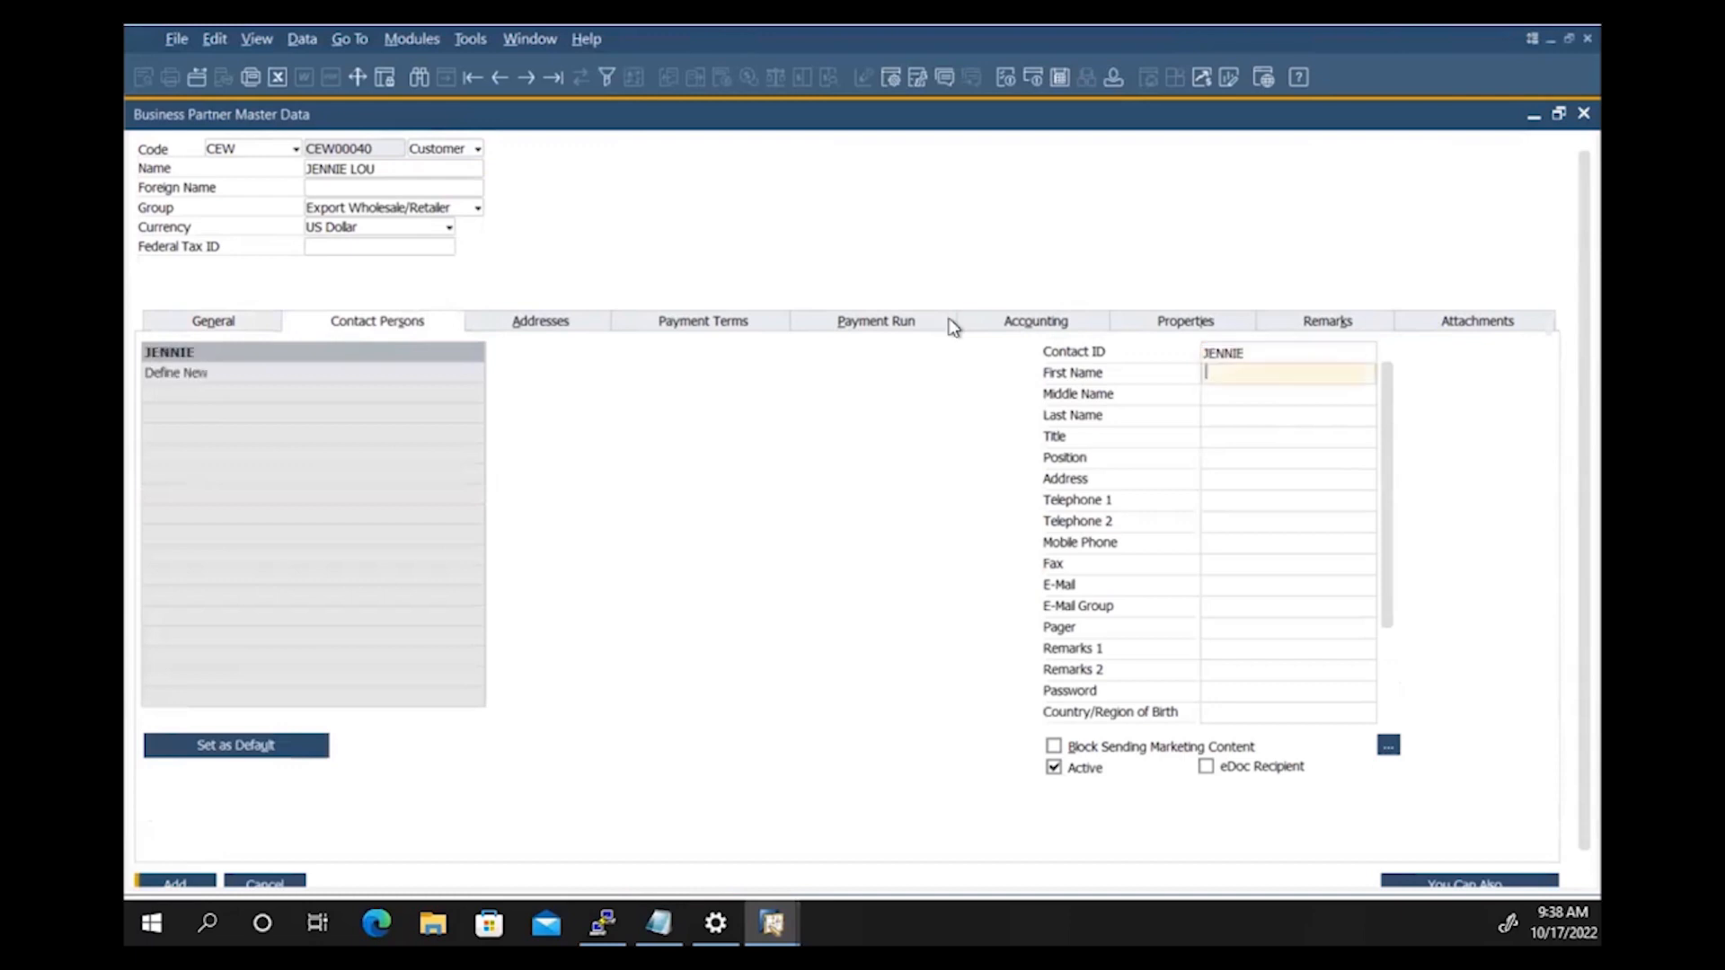
key(Tab)
key(Tab)
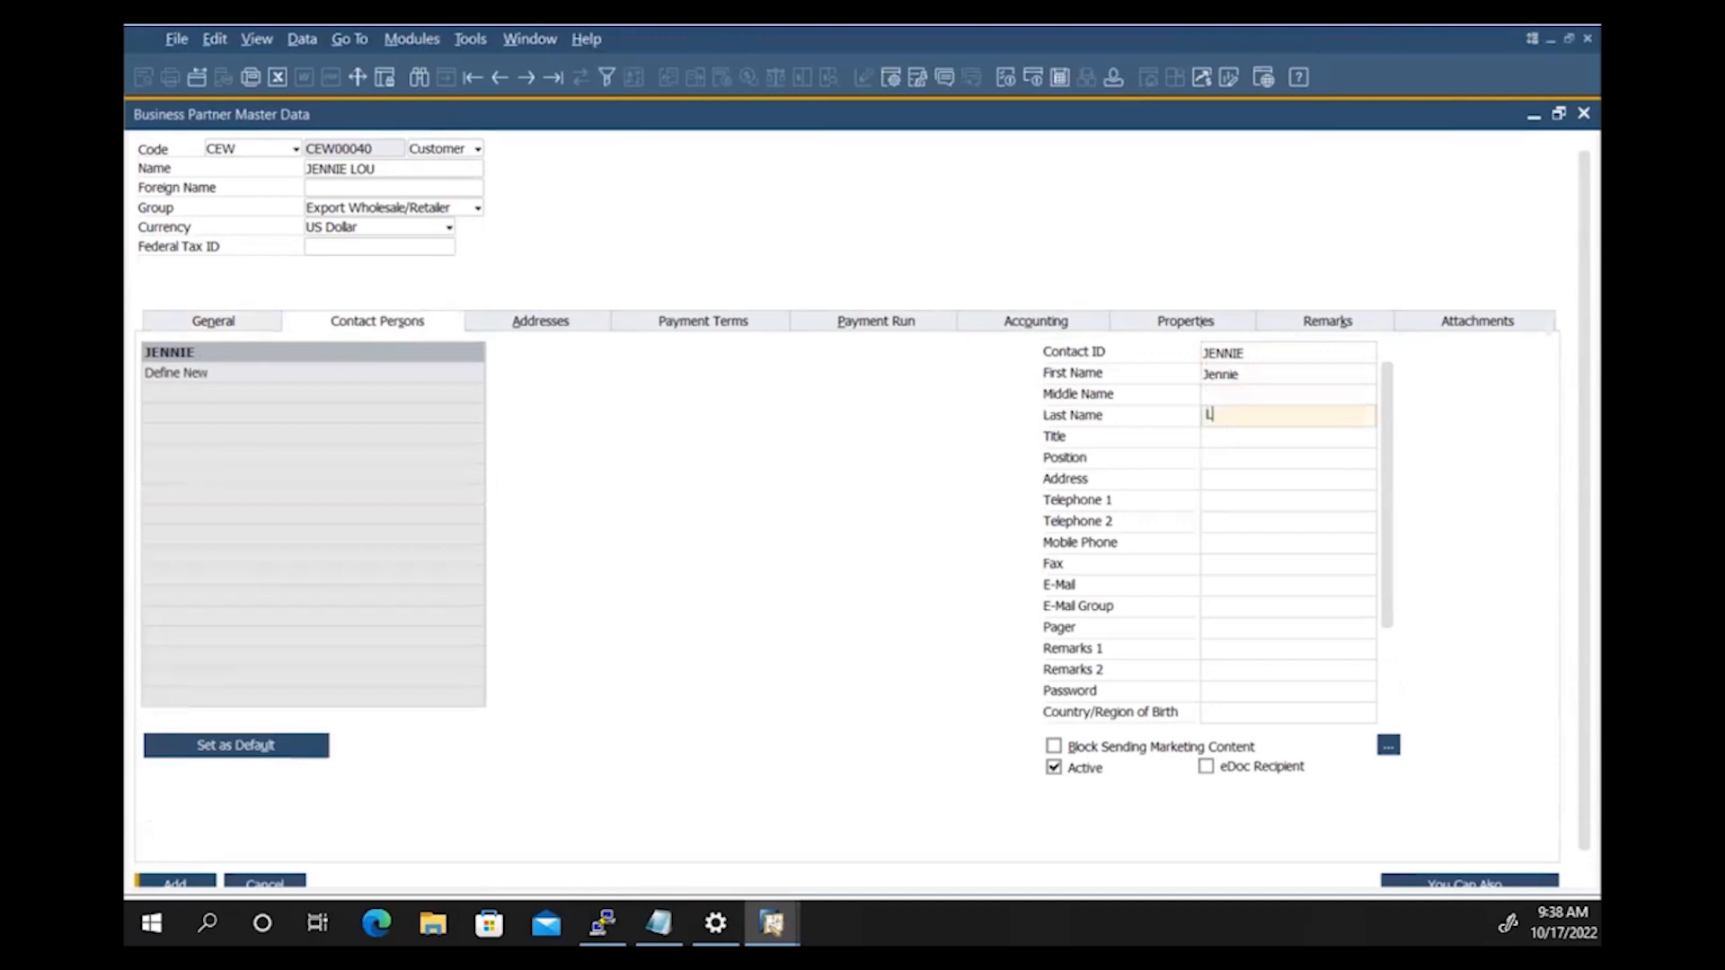
key(Tab)
key(Tab)
key(Tab)
key(Tab)
key(Tab)
key(Tab)
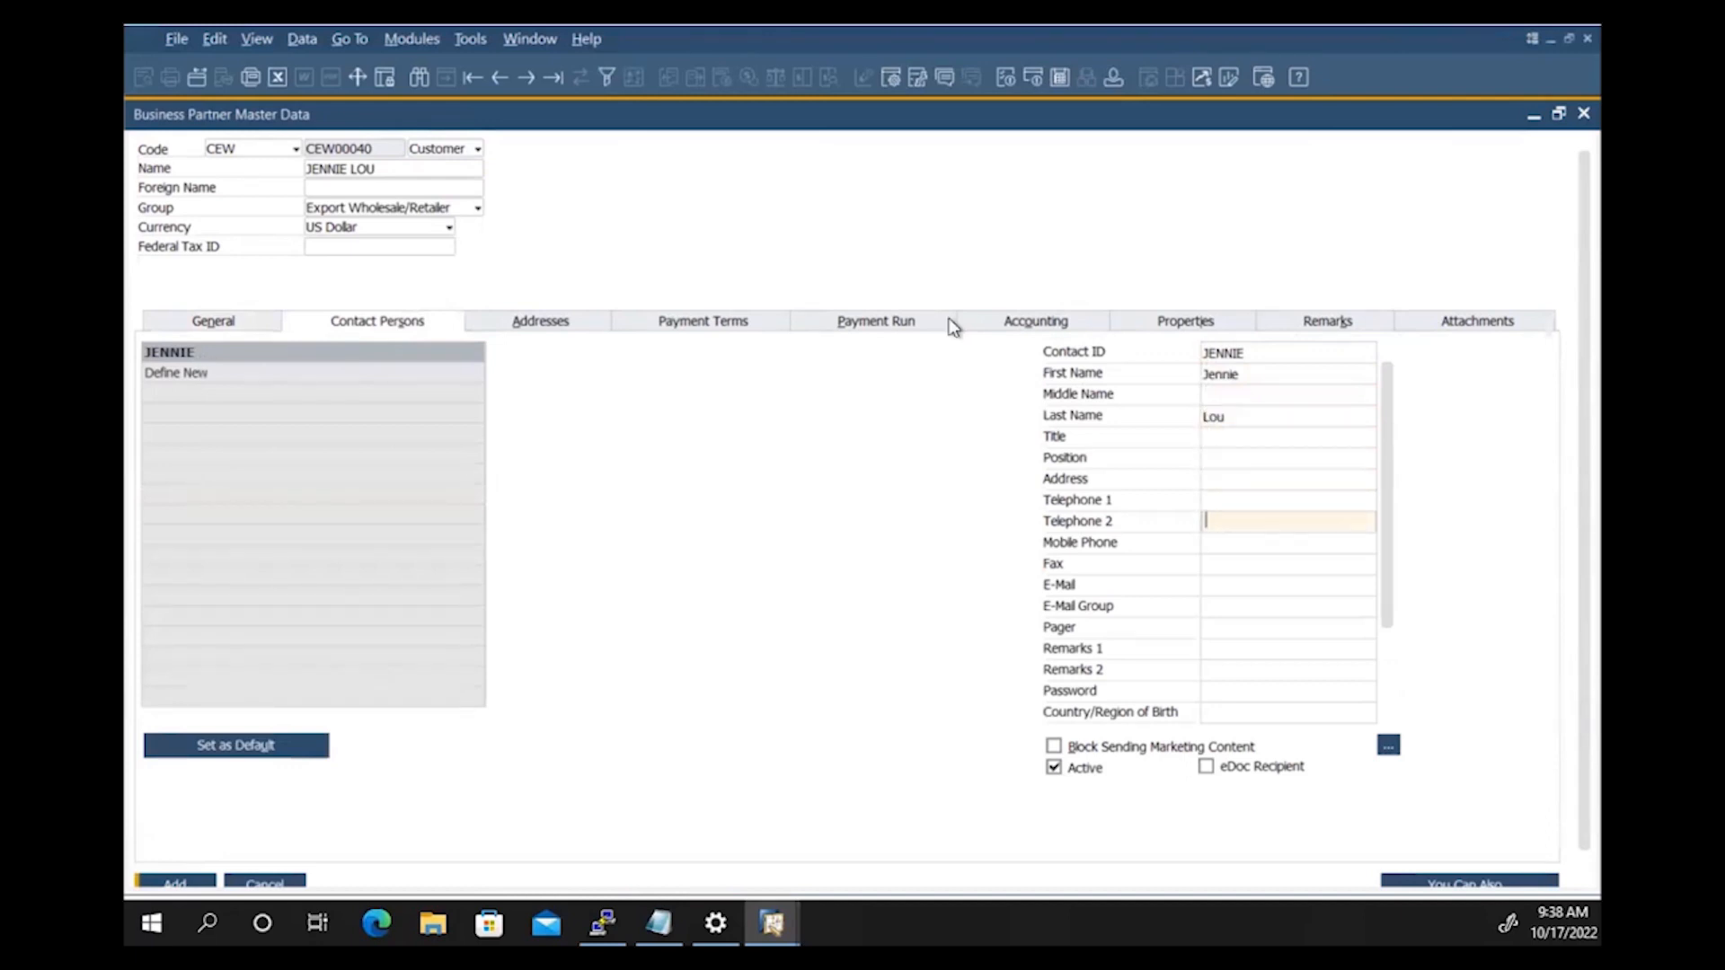
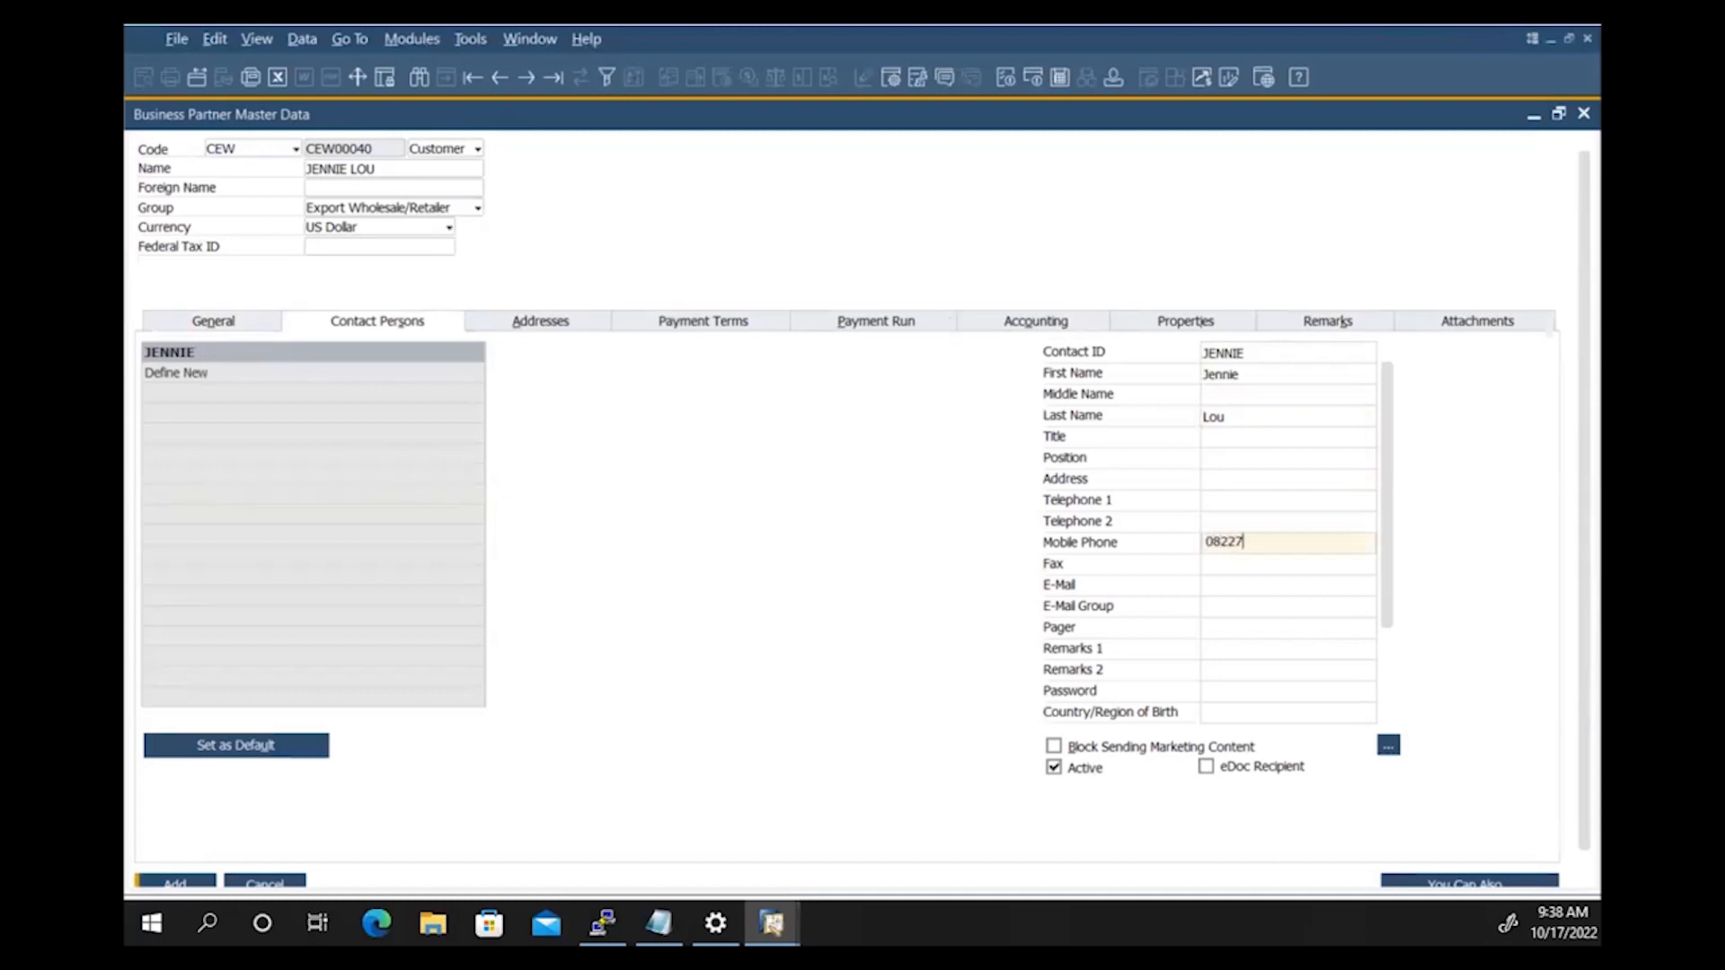
click(214, 371)
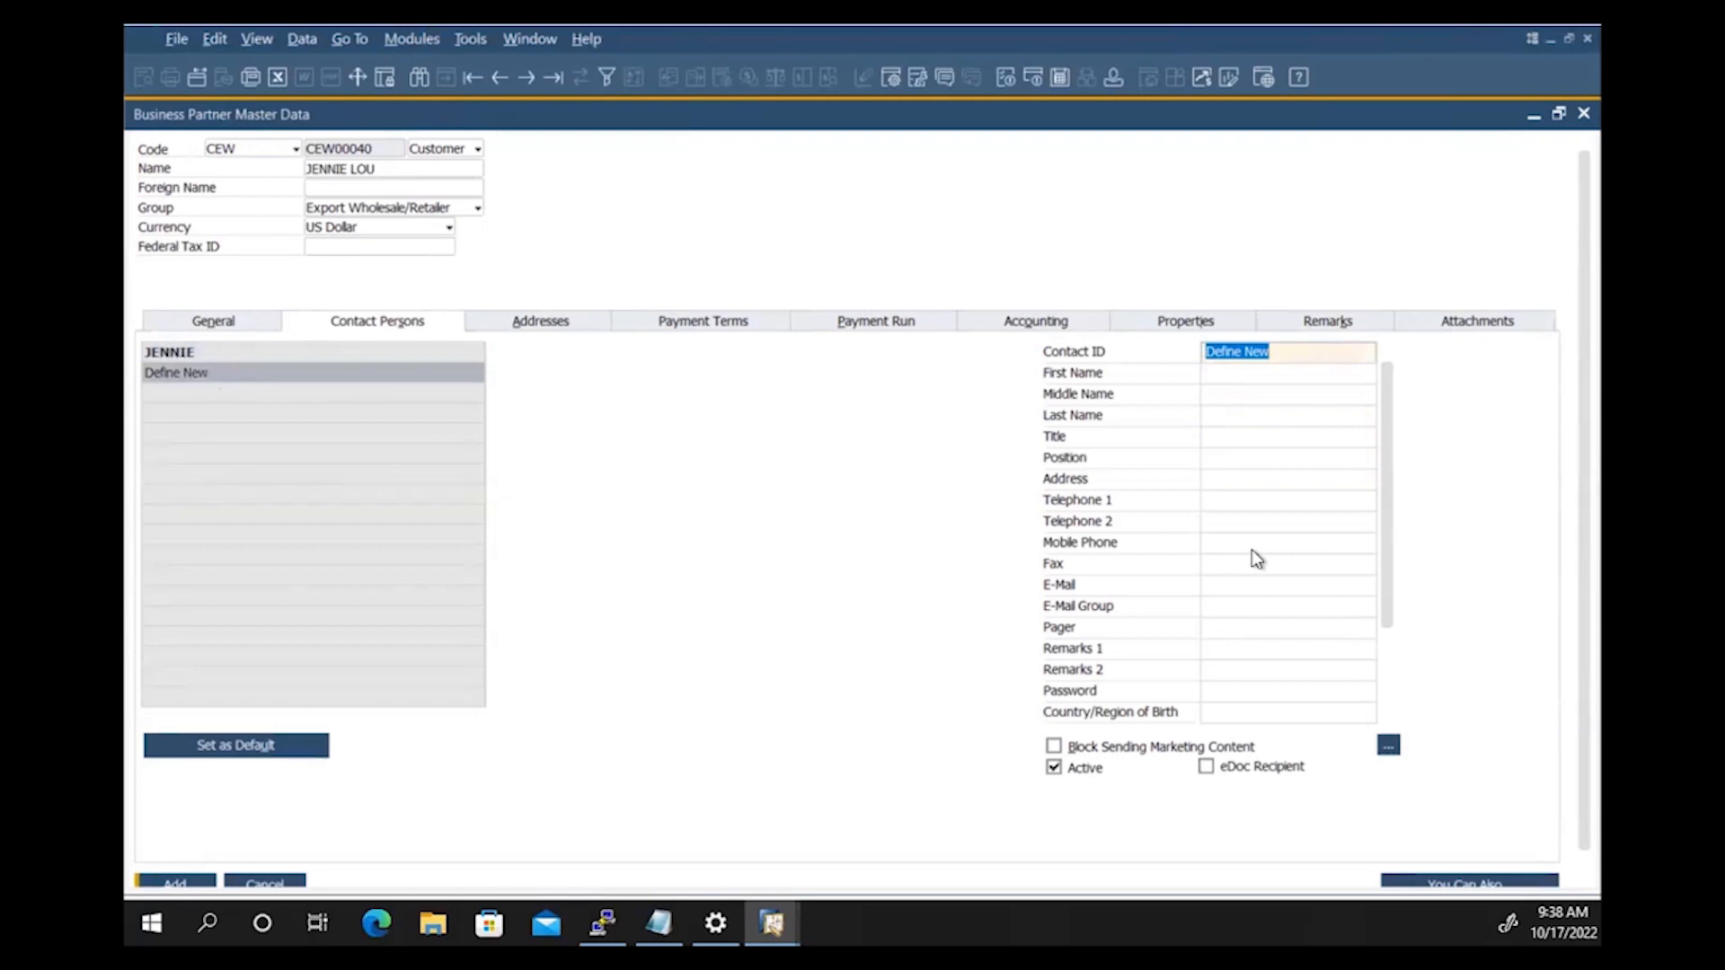
Step: Enter the second contact person's ID, first name, last name and mobile number
text(DUDUNG)
key(Tab)
text(Dudung)
key(Tab)
key(Tab)
text(Alt)
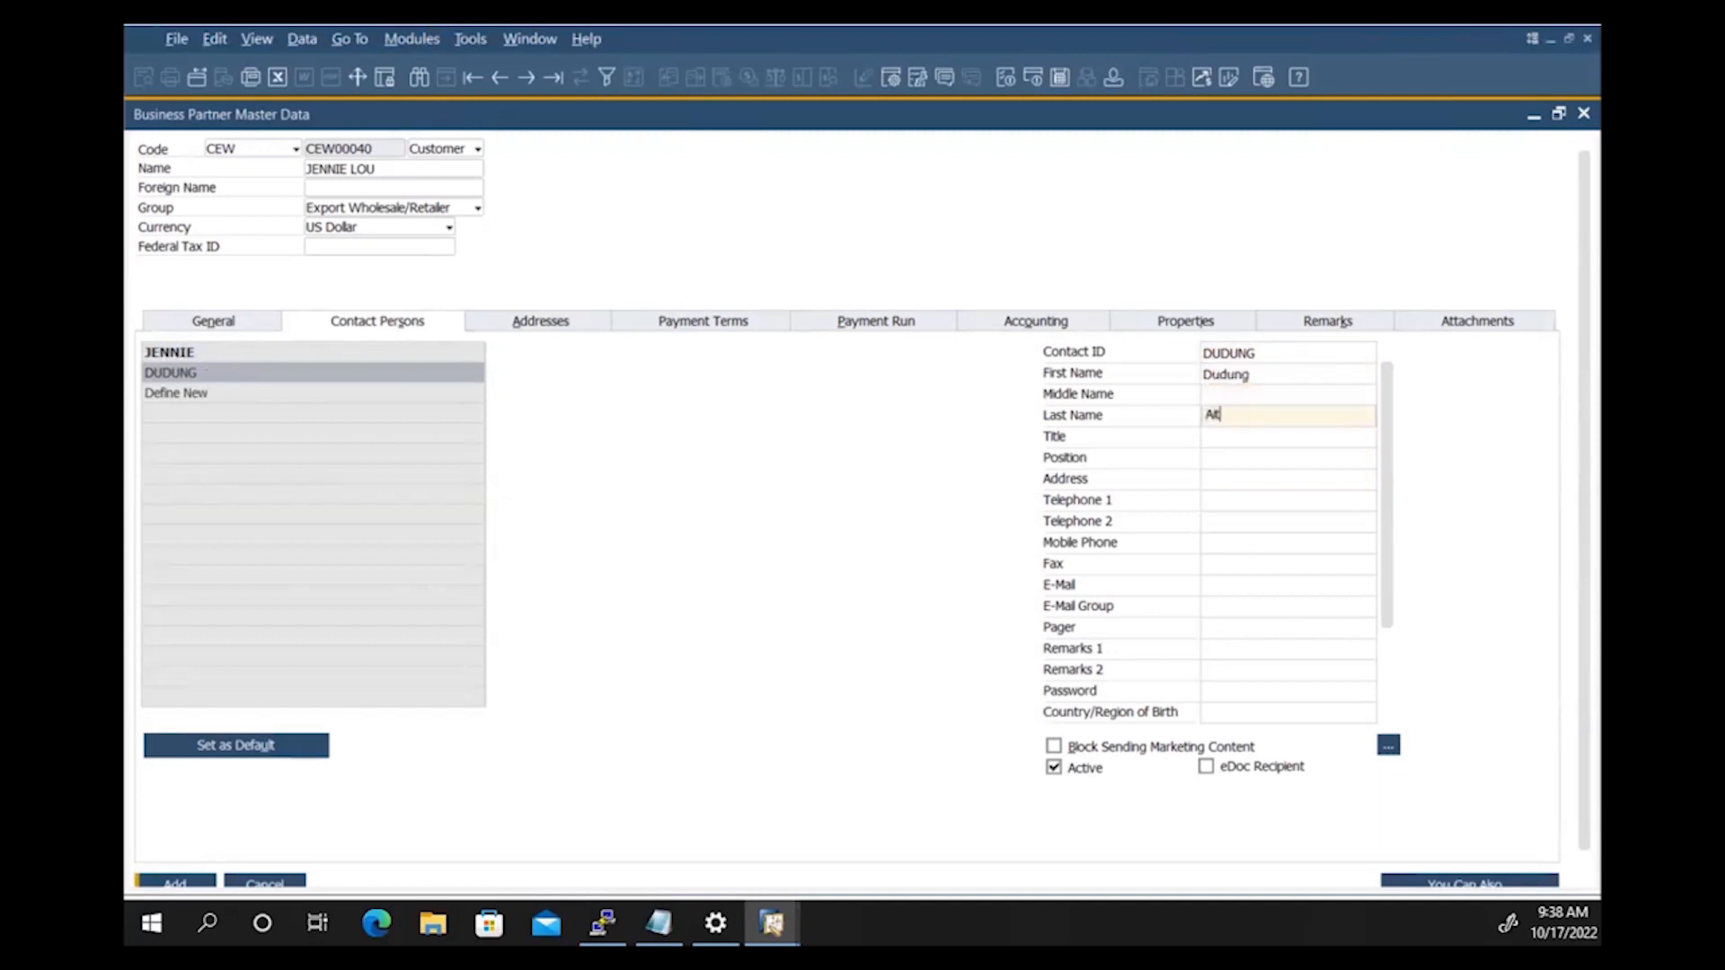
text(o)
key(Tab)
key(Tab)
key(Tab)
key(Tab)
key(Tab)
key(Tab)
text(08123456789)
key(Tab)
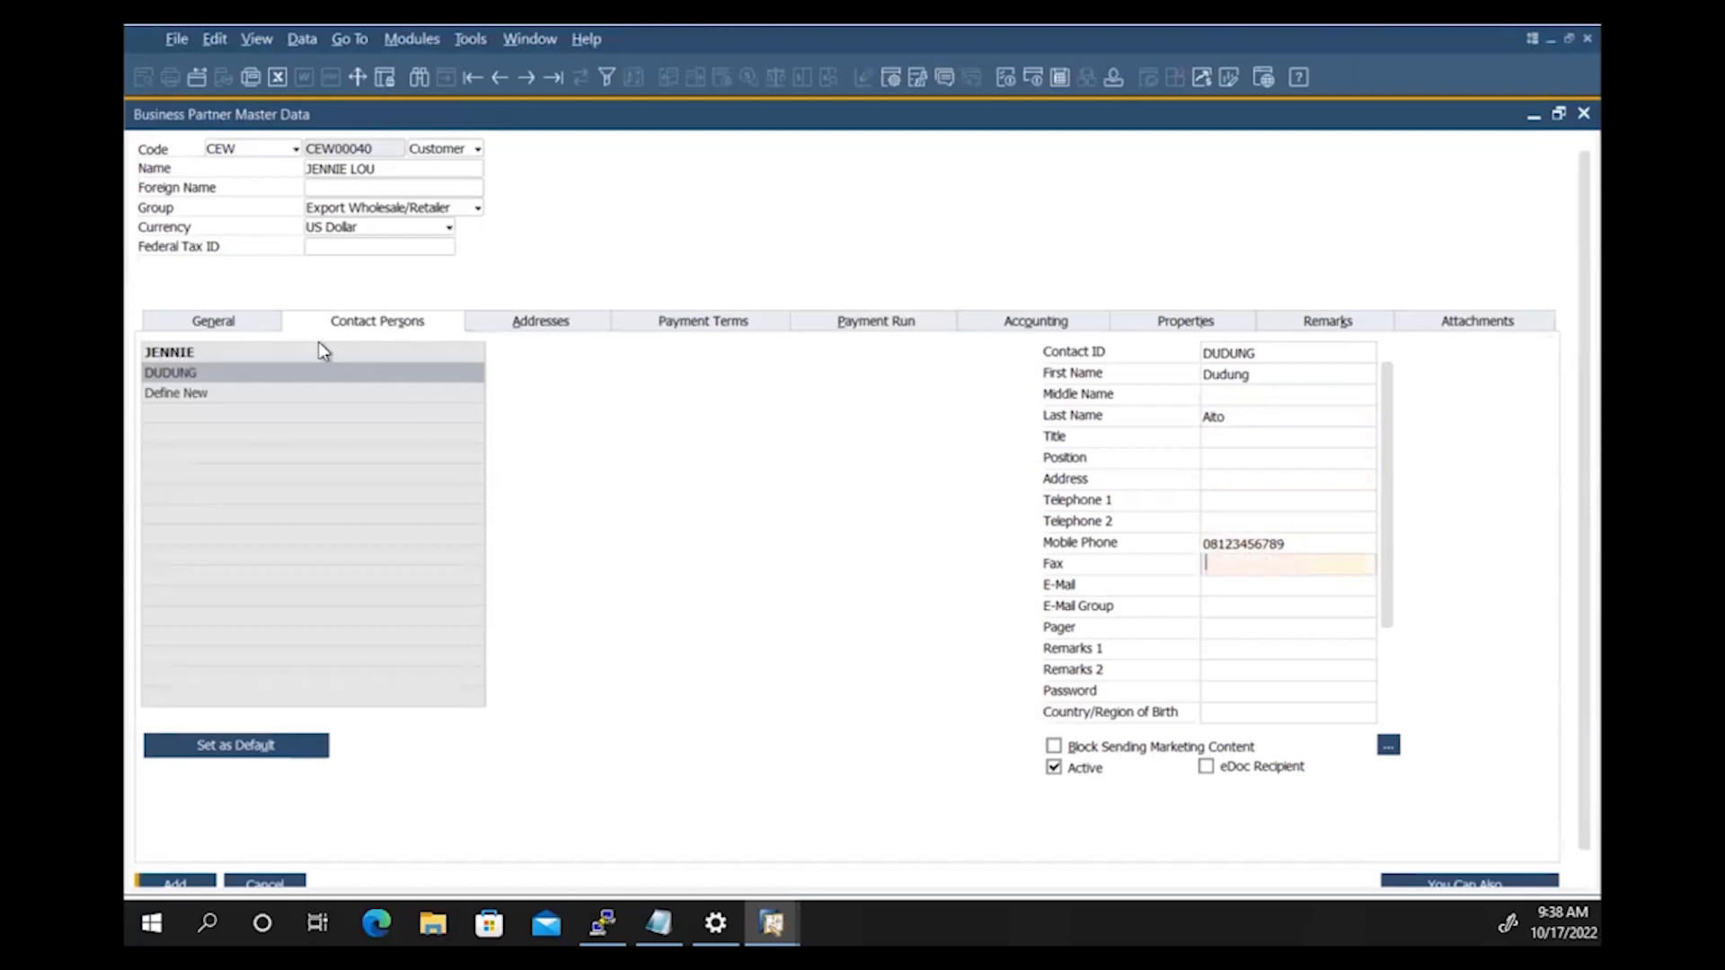
Step: Make the second contact person the default contact
click(297, 372)
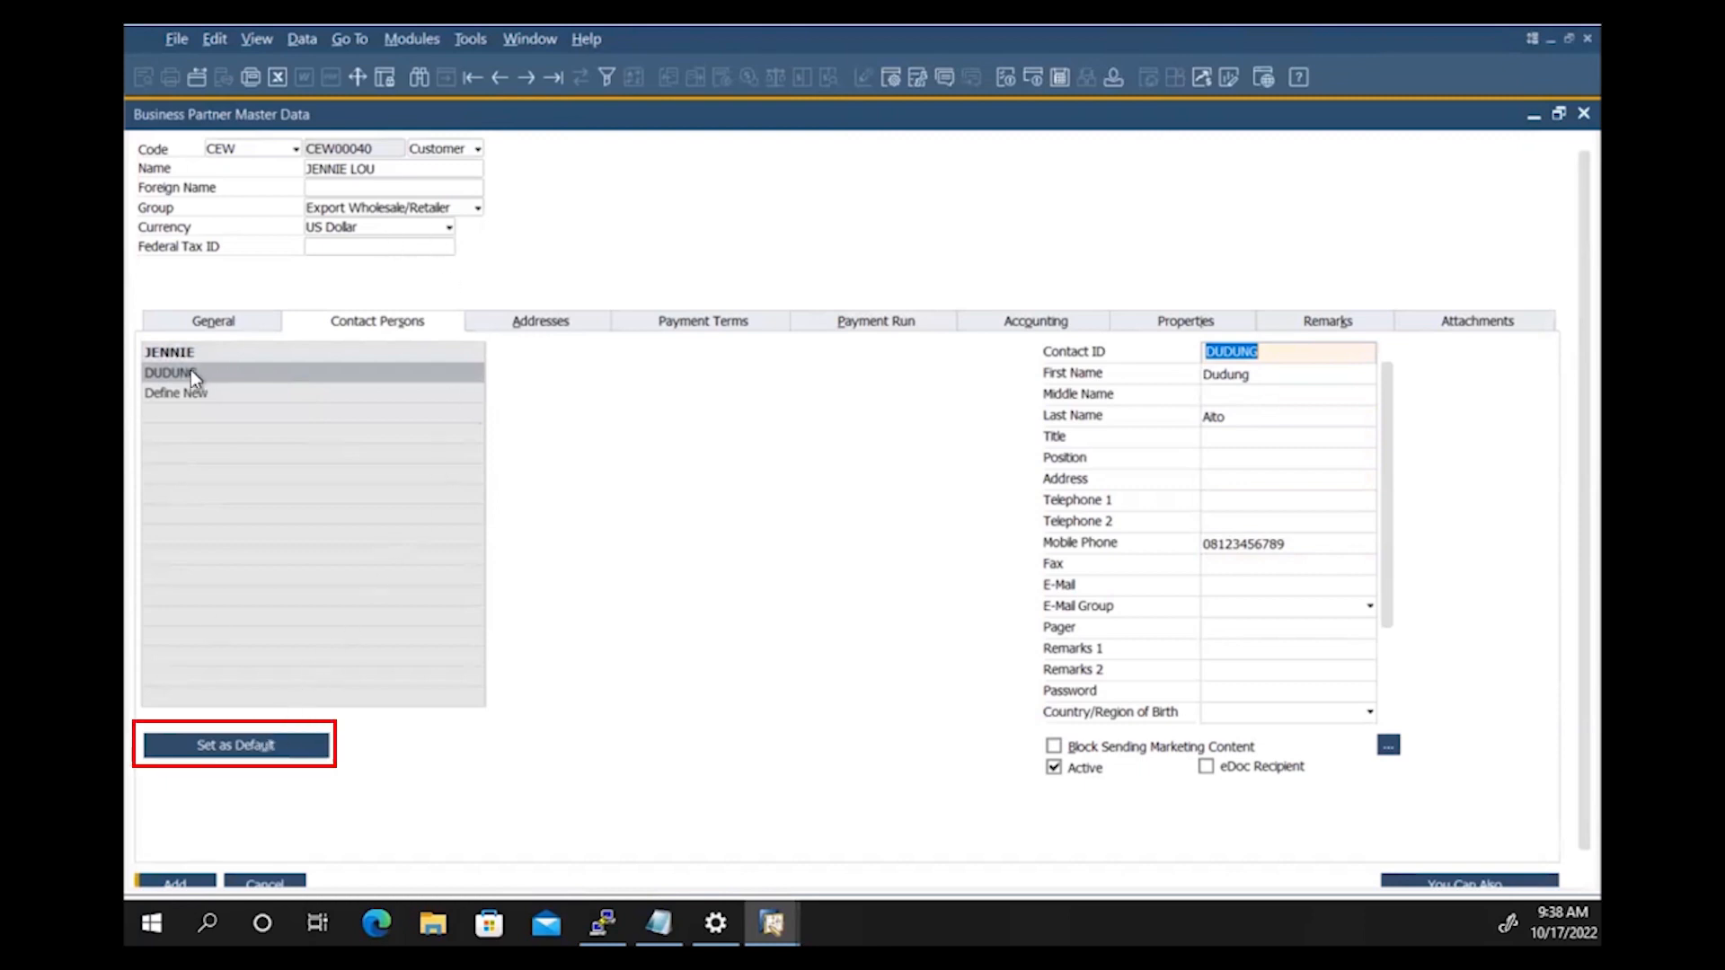
click(245, 746)
click(537, 321)
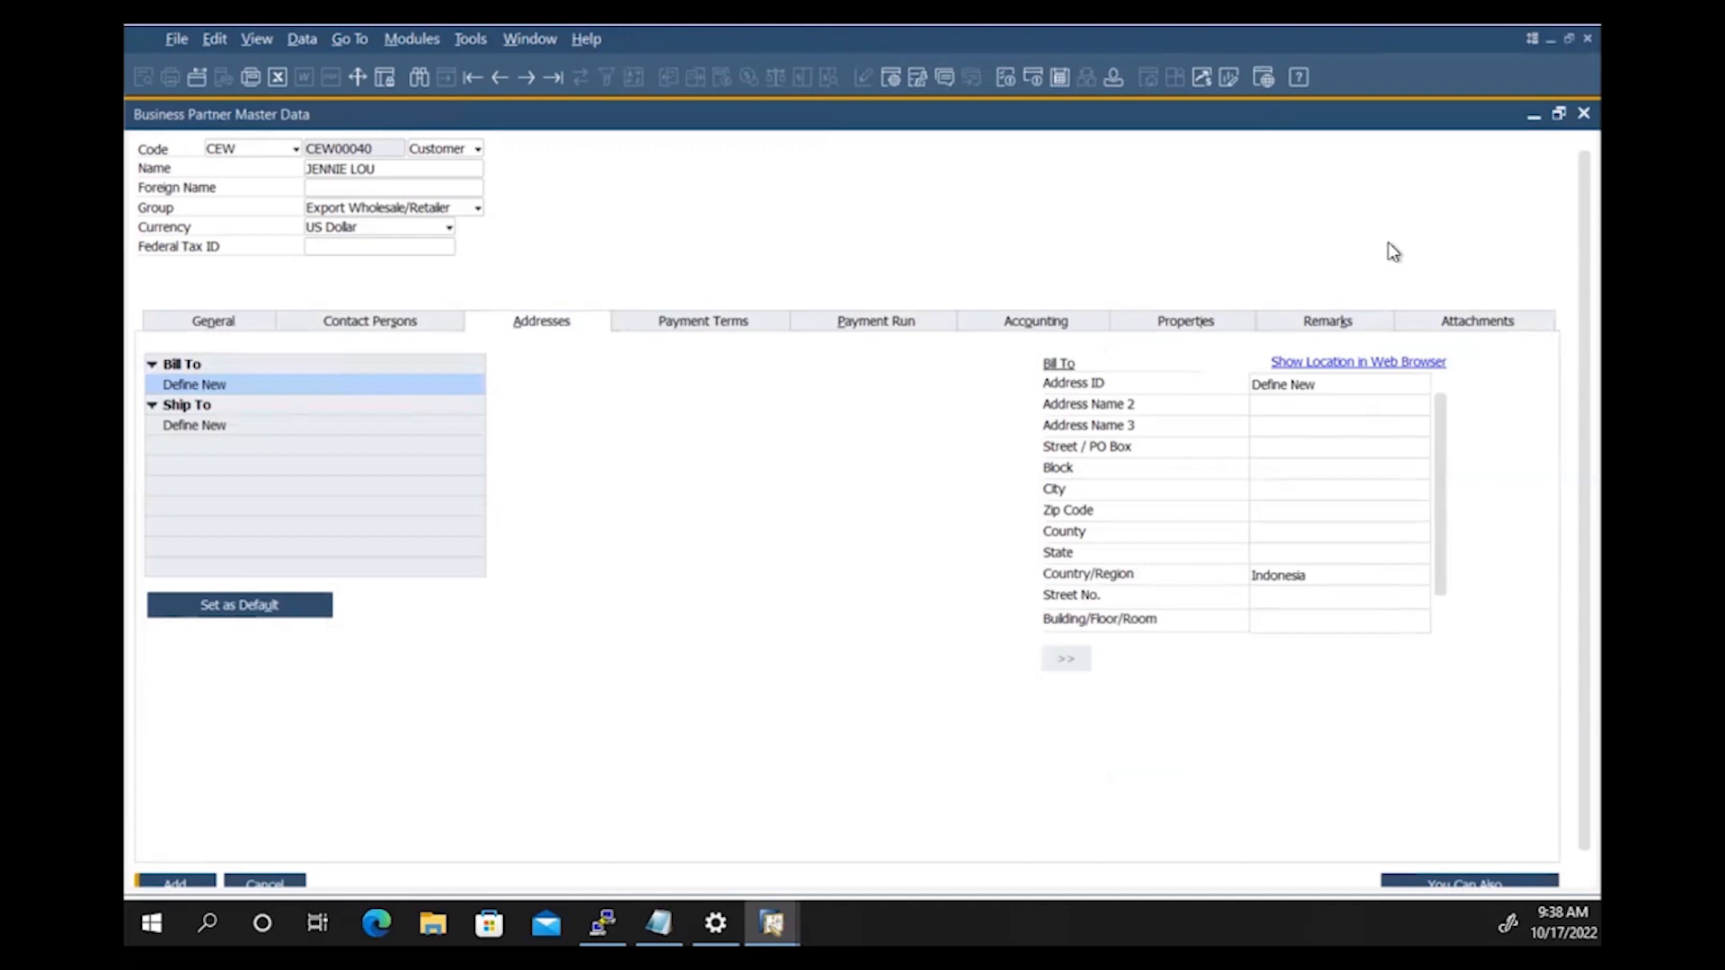
Step: Create bill-to address OFFICE US with its street and country USA
click(1387, 381)
text(OFFICE US)
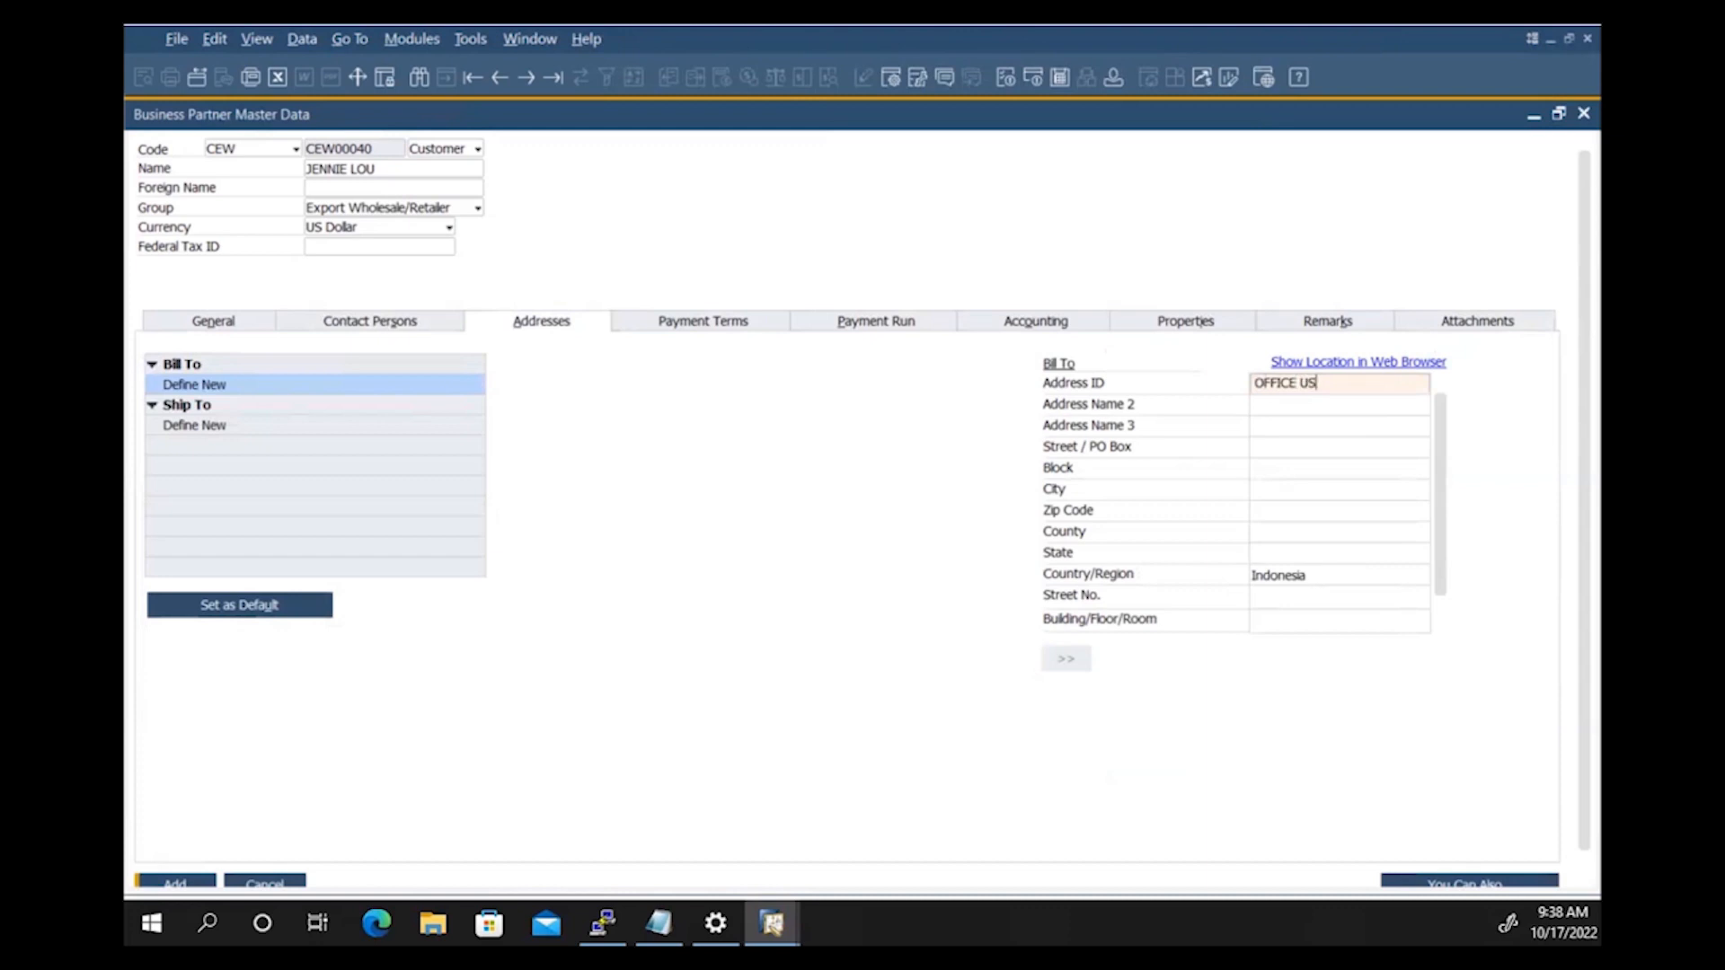
key(Tab)
key(Tab)
key(Tab)
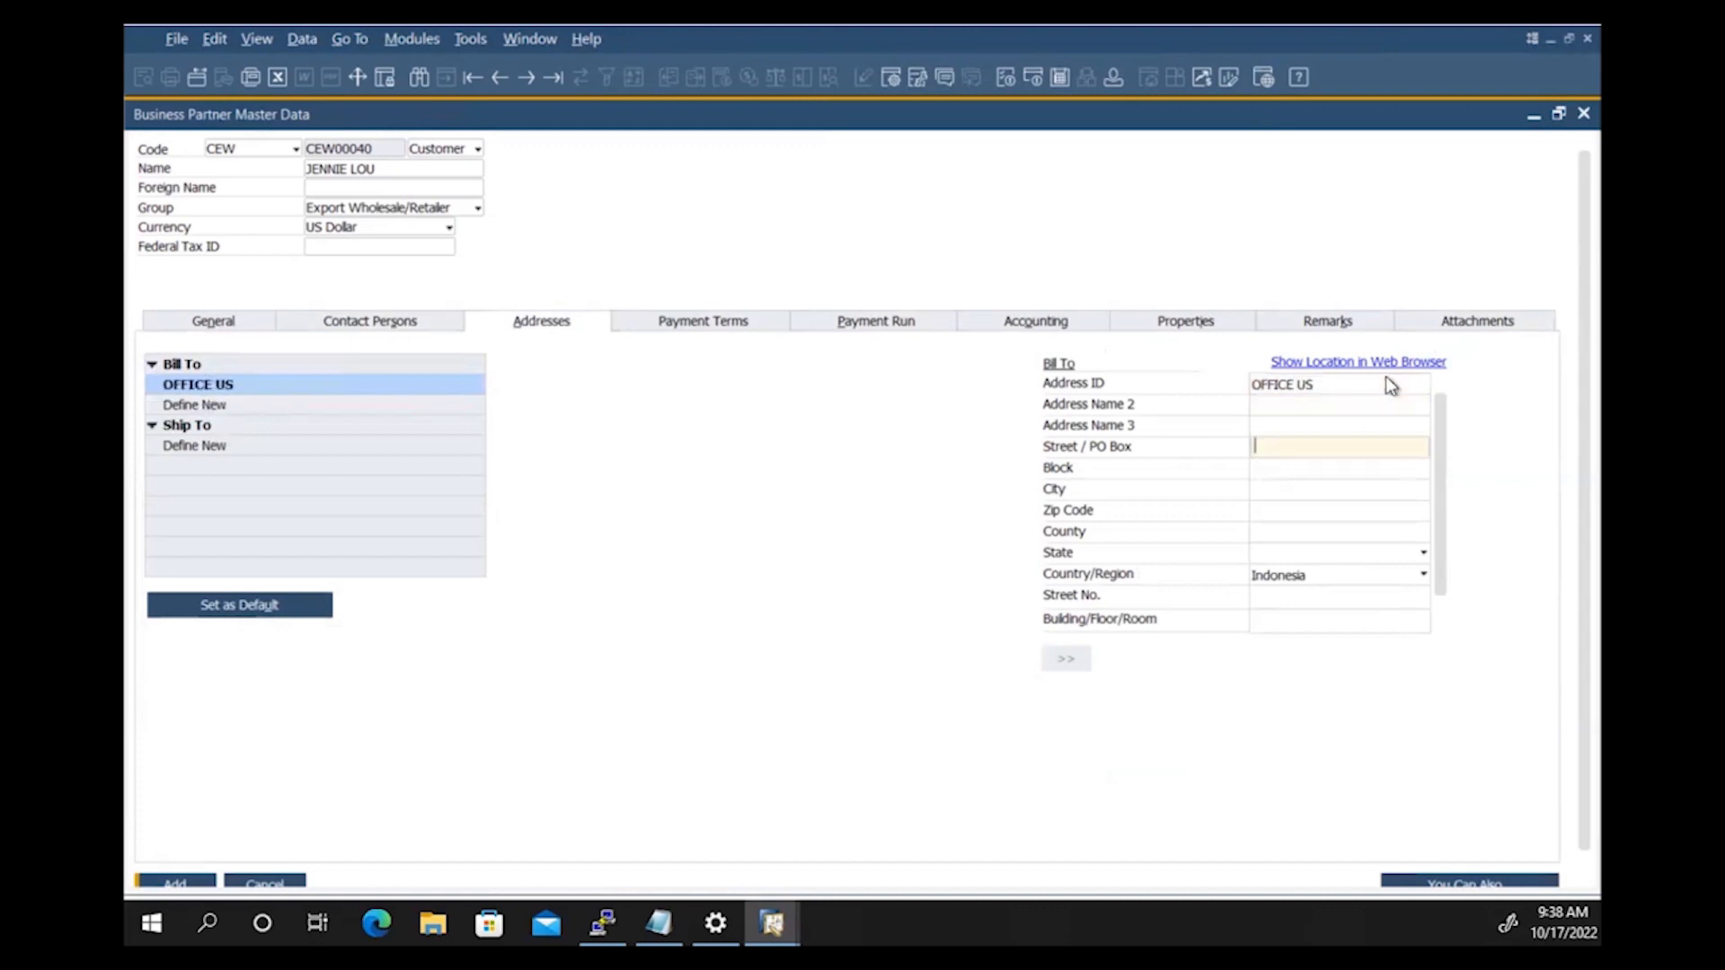
text(Streeet Abc No. 78 #)
click(1320, 490)
click(1325, 575)
drag(1495, 312, 1517, 492)
click(1294, 374)
click(609, 530)
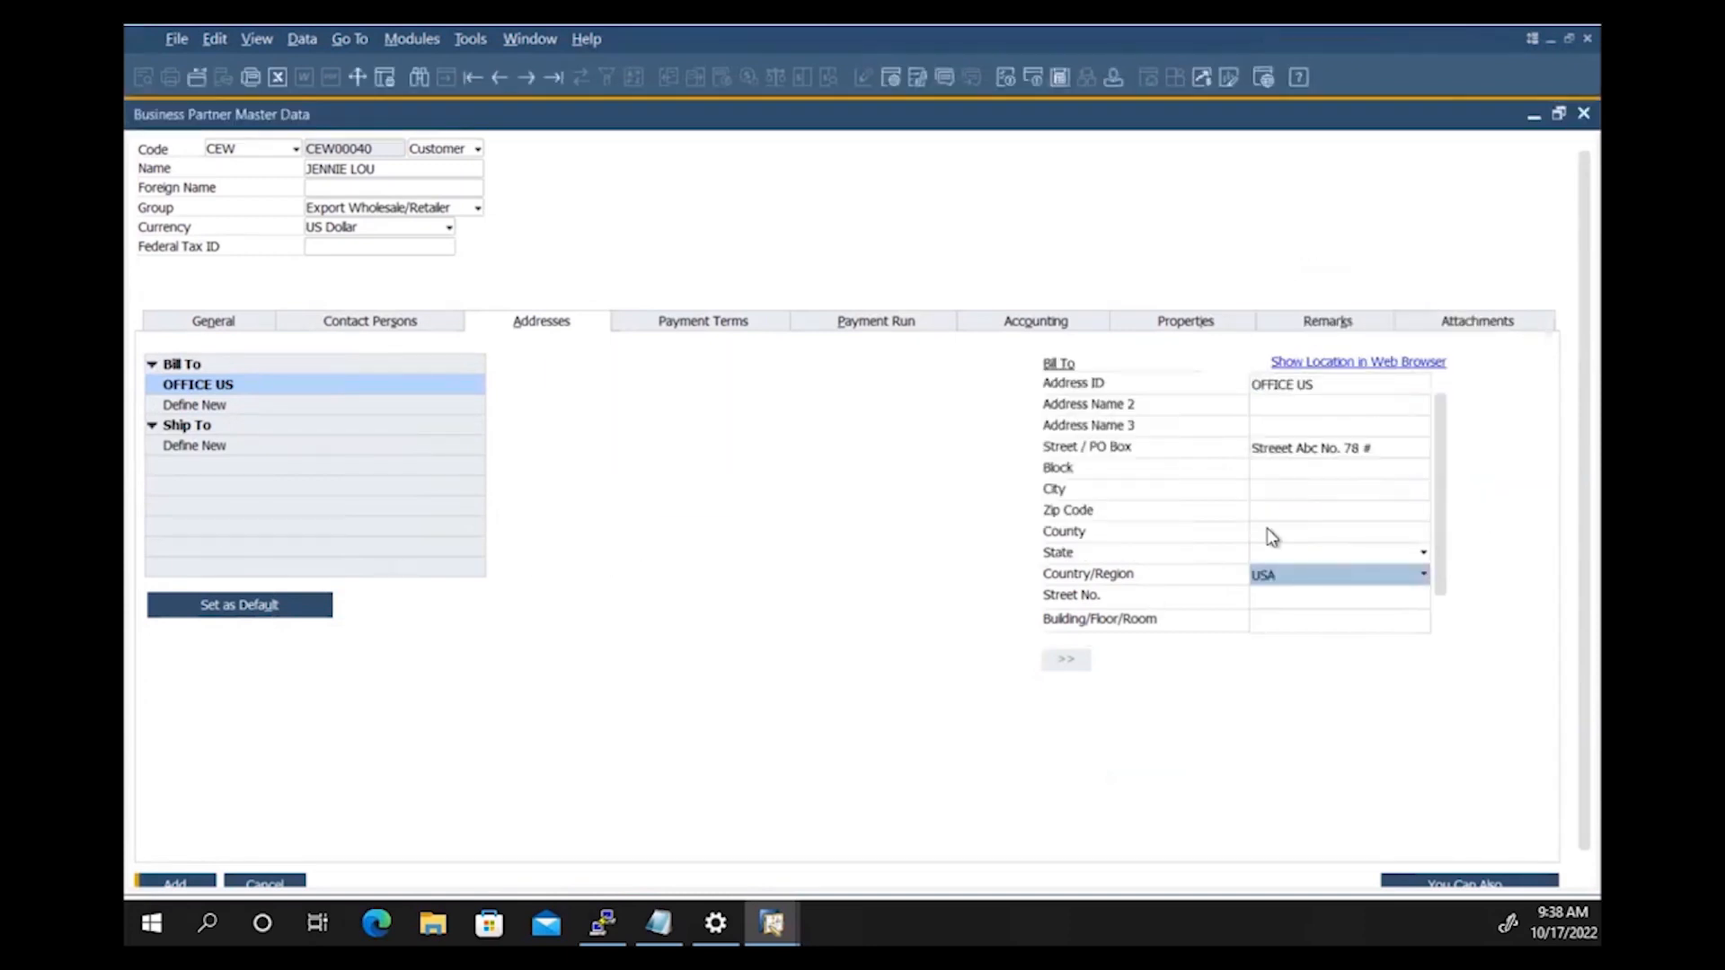
Step: Set the bill-to city to FAKE CITY and the state to Florida
click(1269, 534)
click(1275, 489)
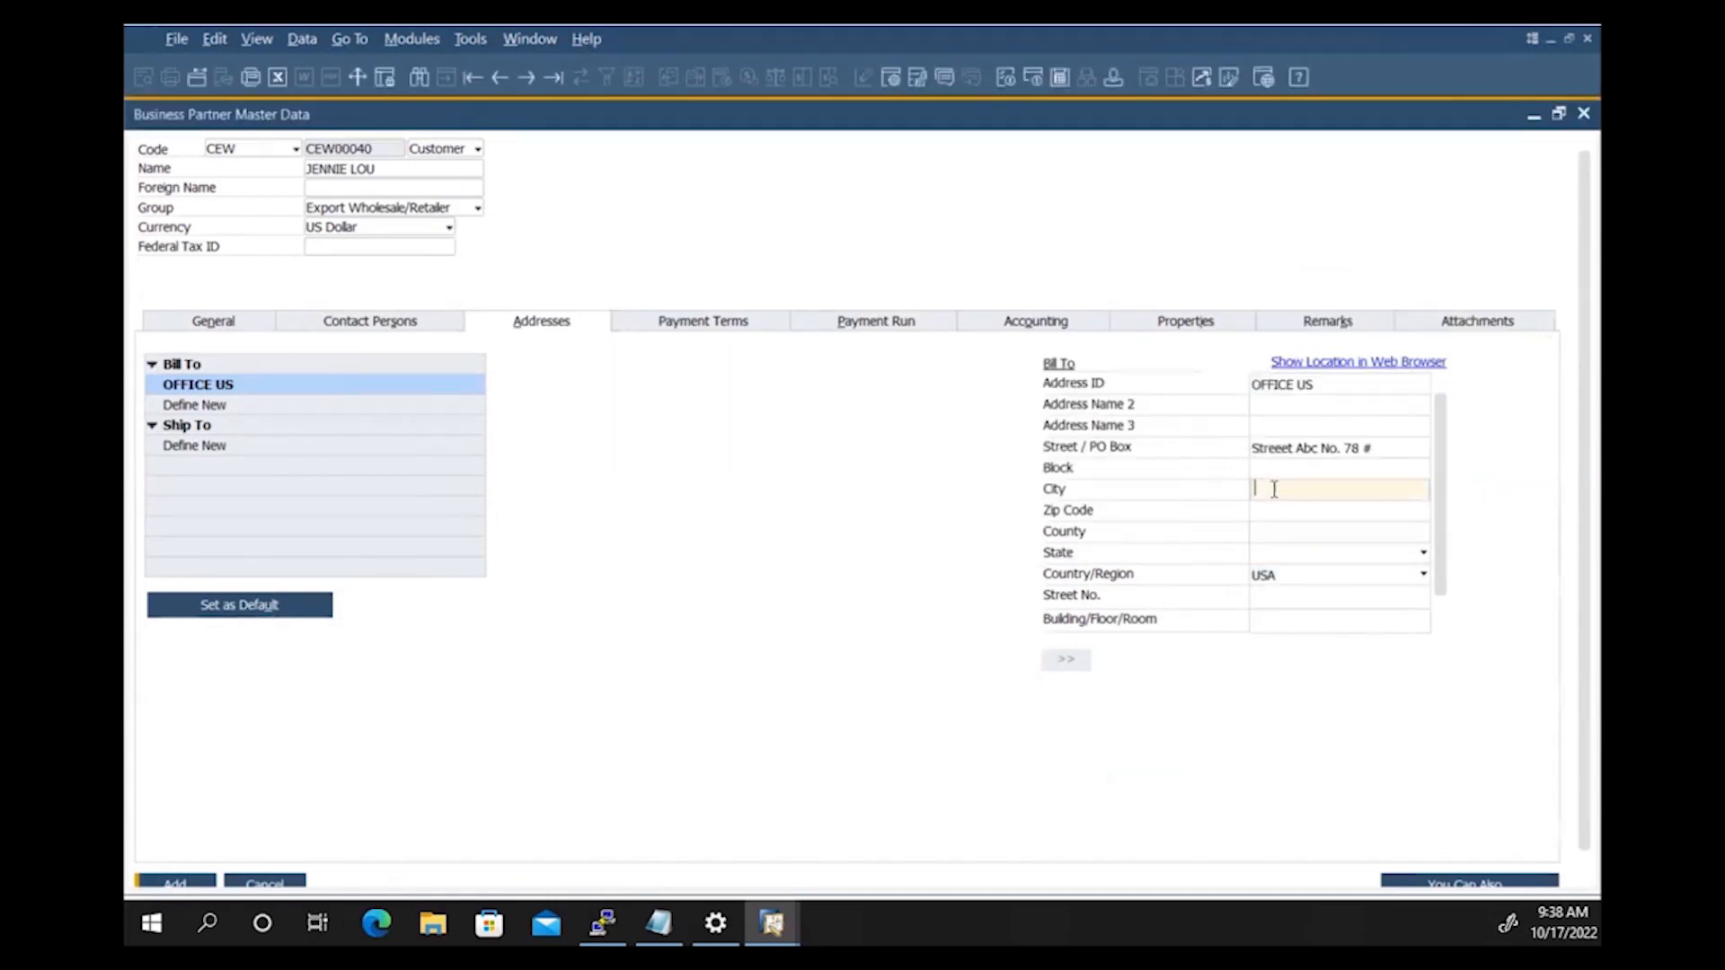
text(FAKE CITY)
key(Tab)
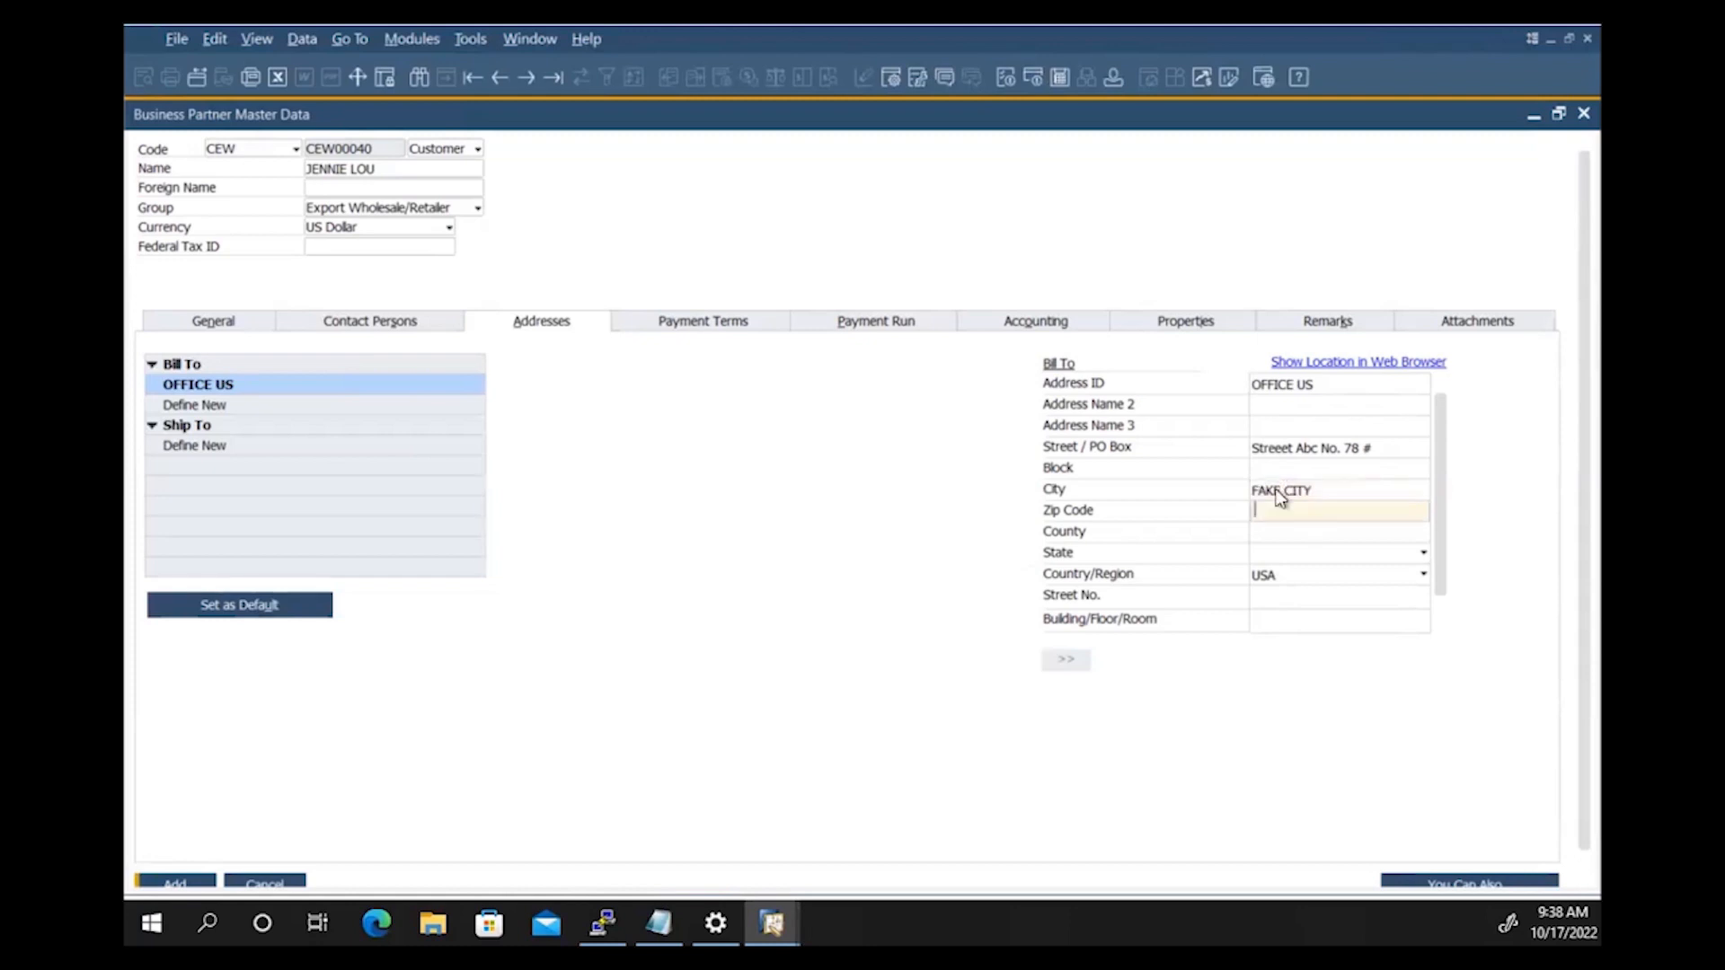
click(1287, 552)
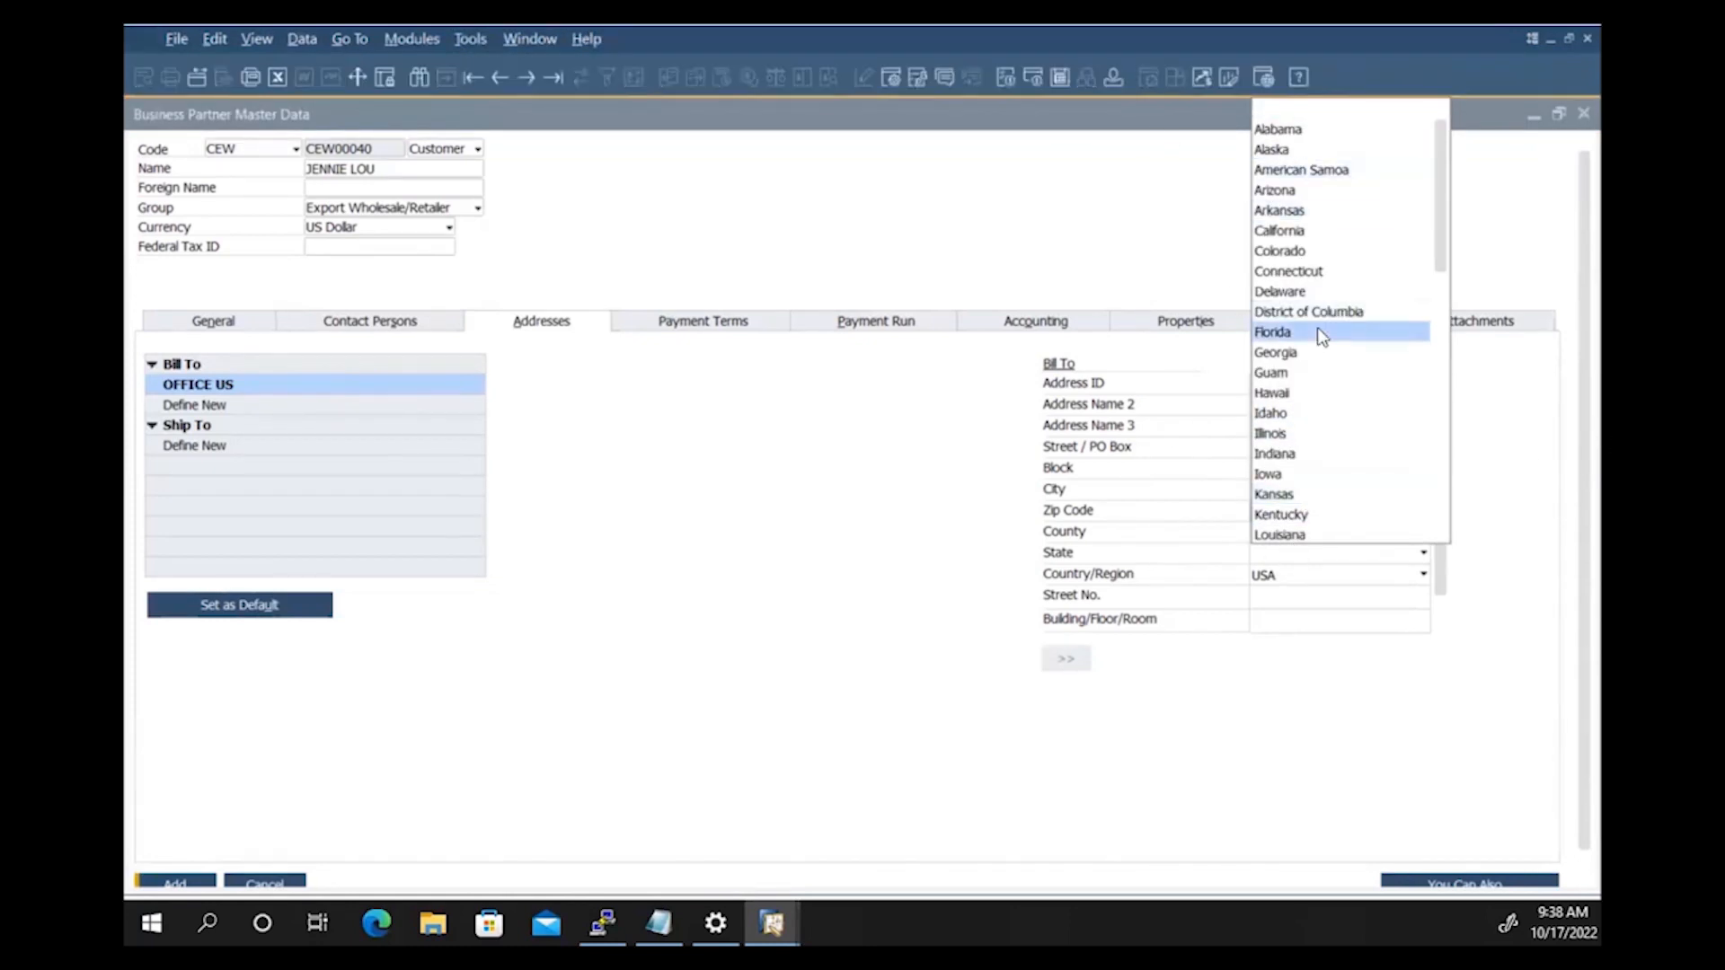
click(1273, 331)
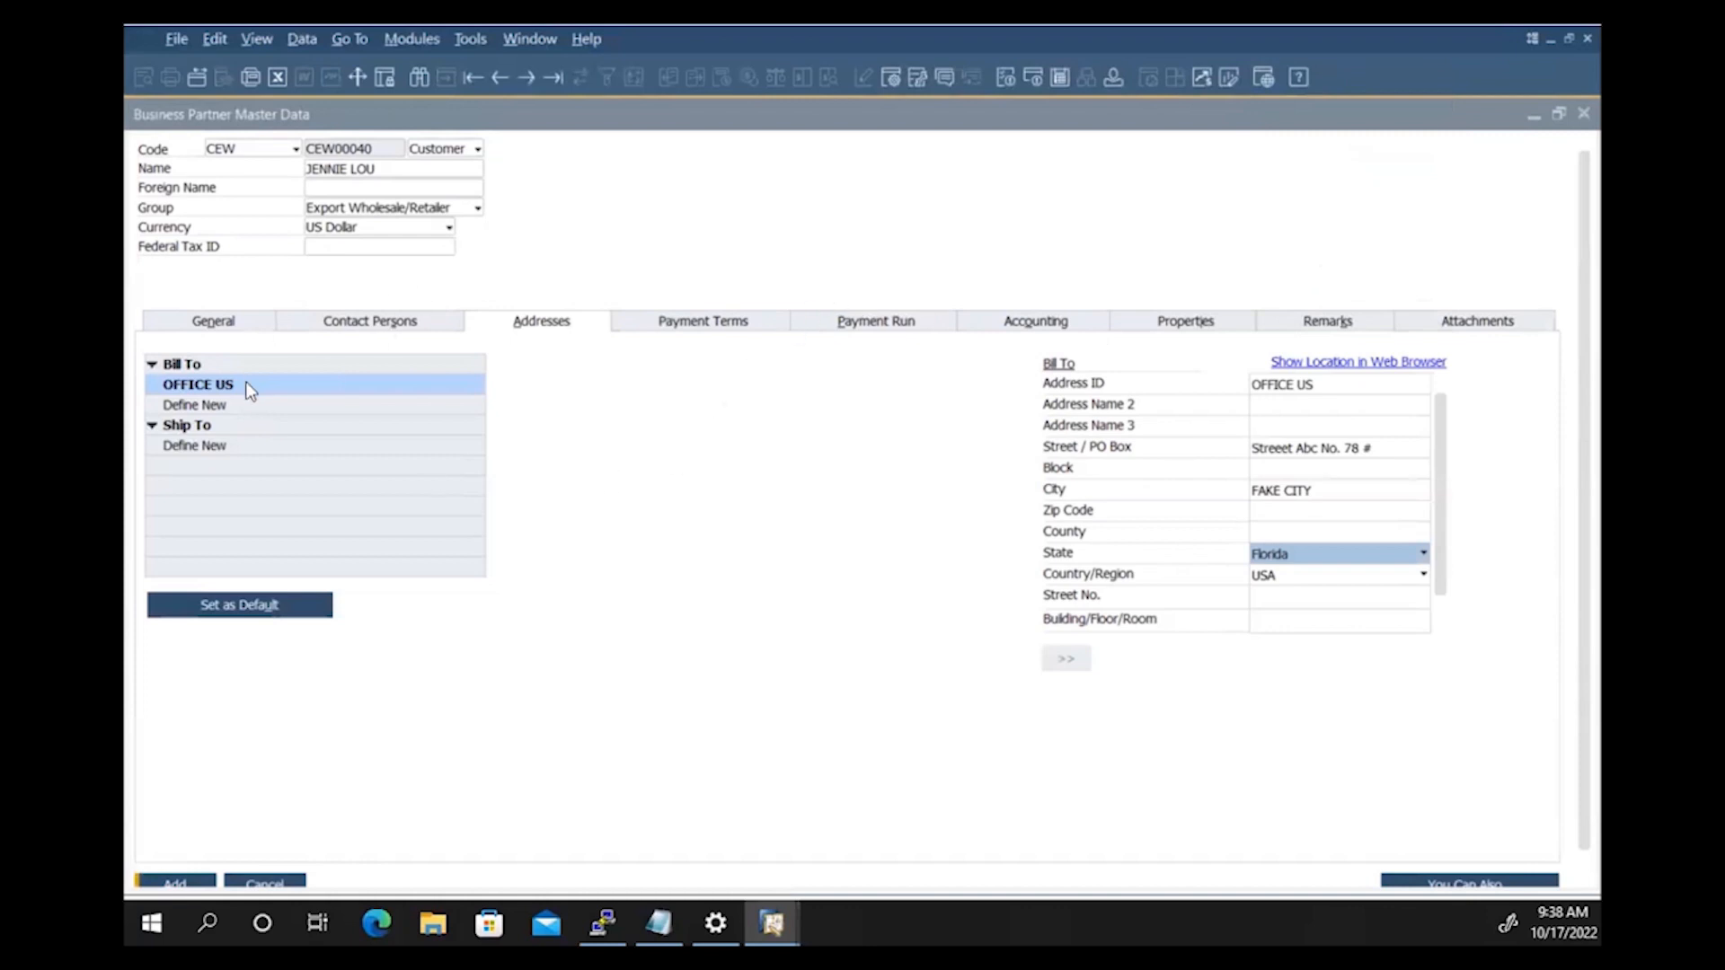
click(171, 454)
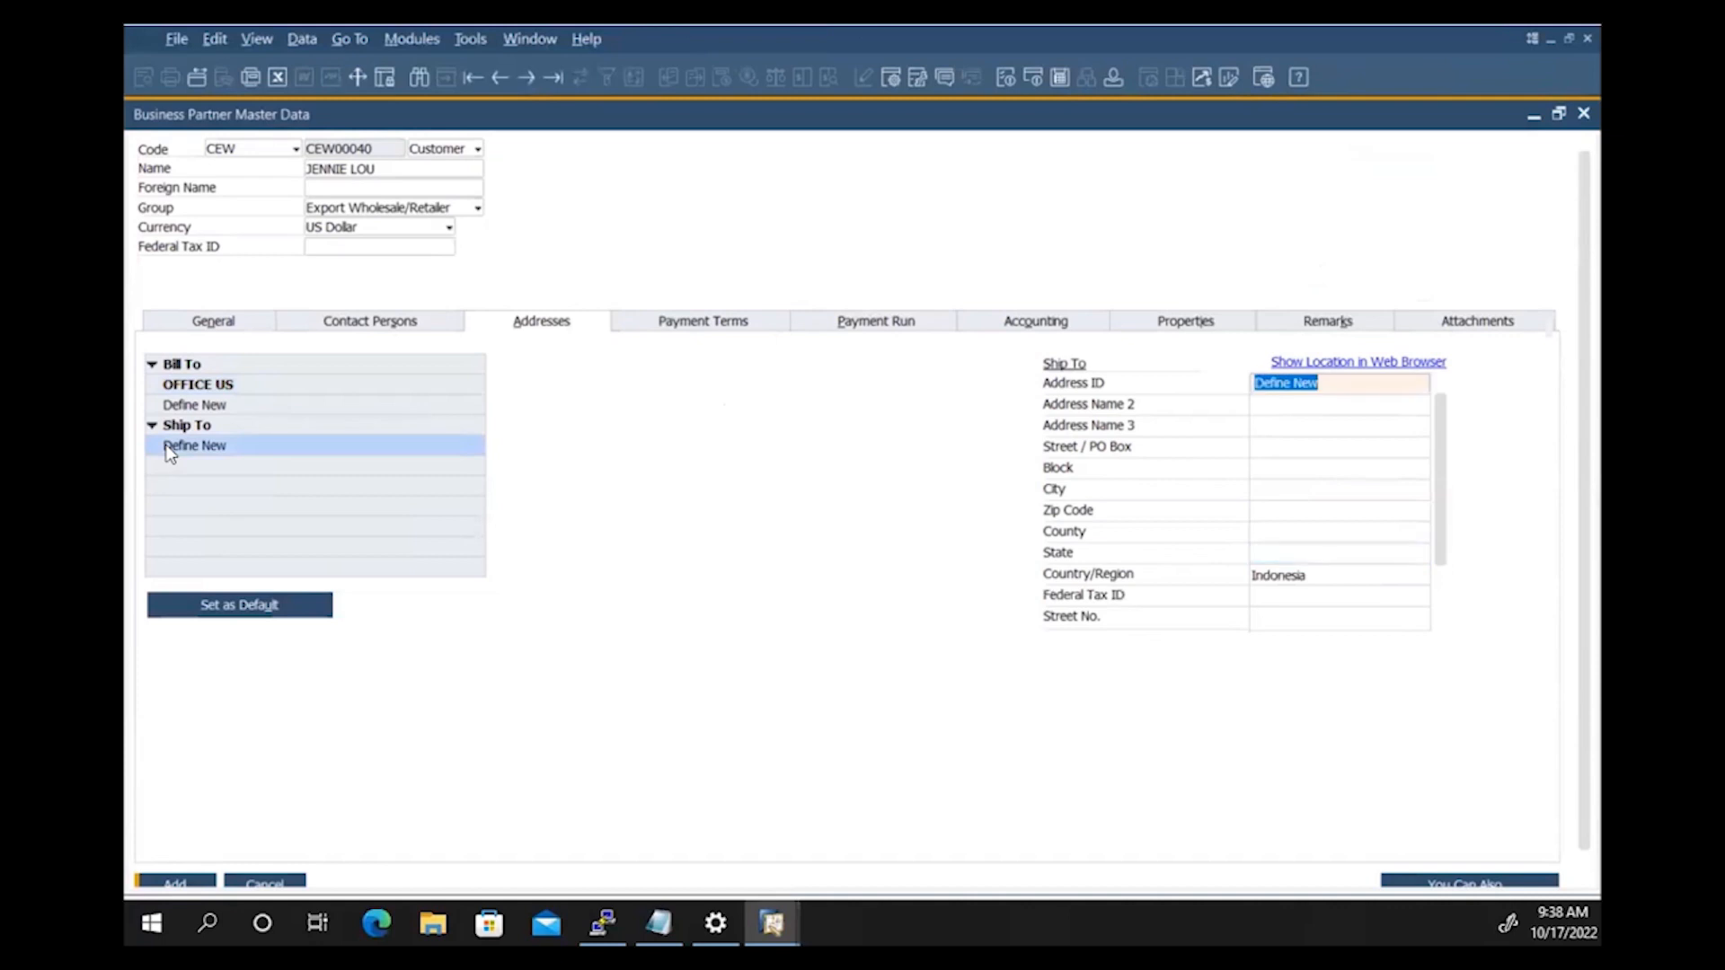
Step: Name the ship-to address OFFICE US and copy the bill-to street into it
text(OFFICE US)
key(Tab)
key(Tab)
key(Tab)
click(178, 386)
triple_click(1279, 449)
key(ctrl+c)
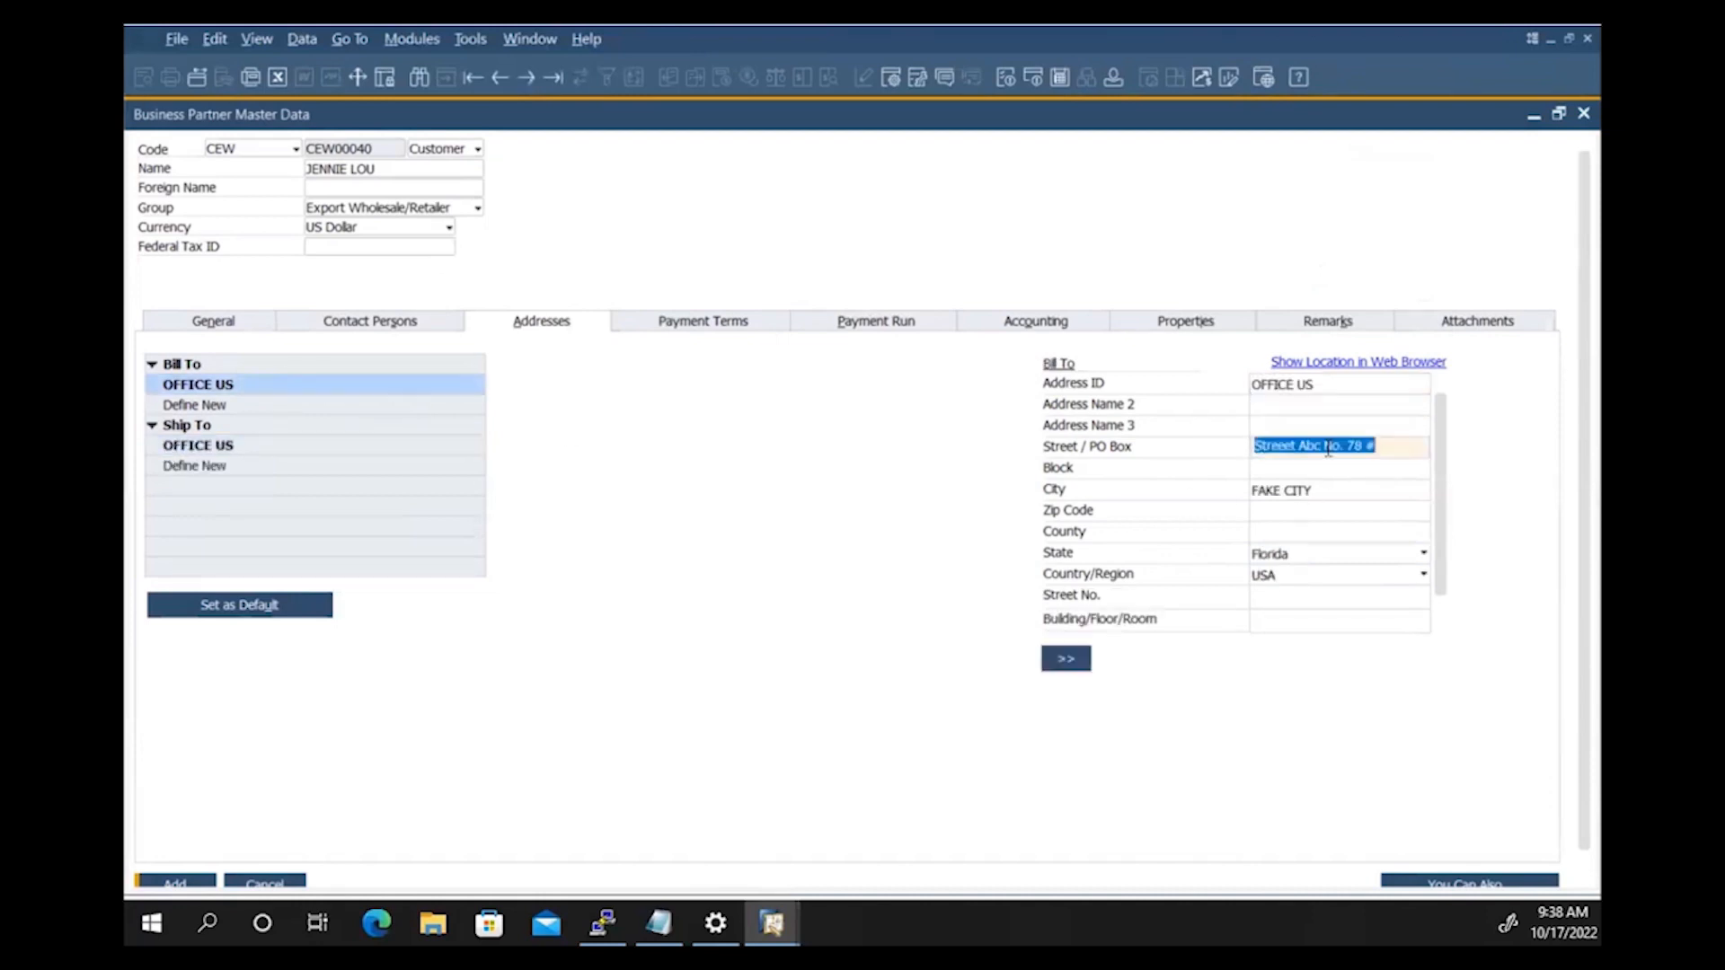
click(342, 444)
click(1256, 446)
key(ctrl+v)
key(Tab)
Step: Copy the bill-to city FAKE CITY into the ship-to city field
click(314, 385)
triple_click(1285, 490)
key(ctrl+c)
key(Tab)
click(308, 448)
click(1285, 507)
click(1285, 487)
key(ctrl+v)
Step: Set the ship-to country to USA and the state to Florida
click(1302, 550)
click(1295, 574)
click(1291, 578)
key(u)
key(Return)
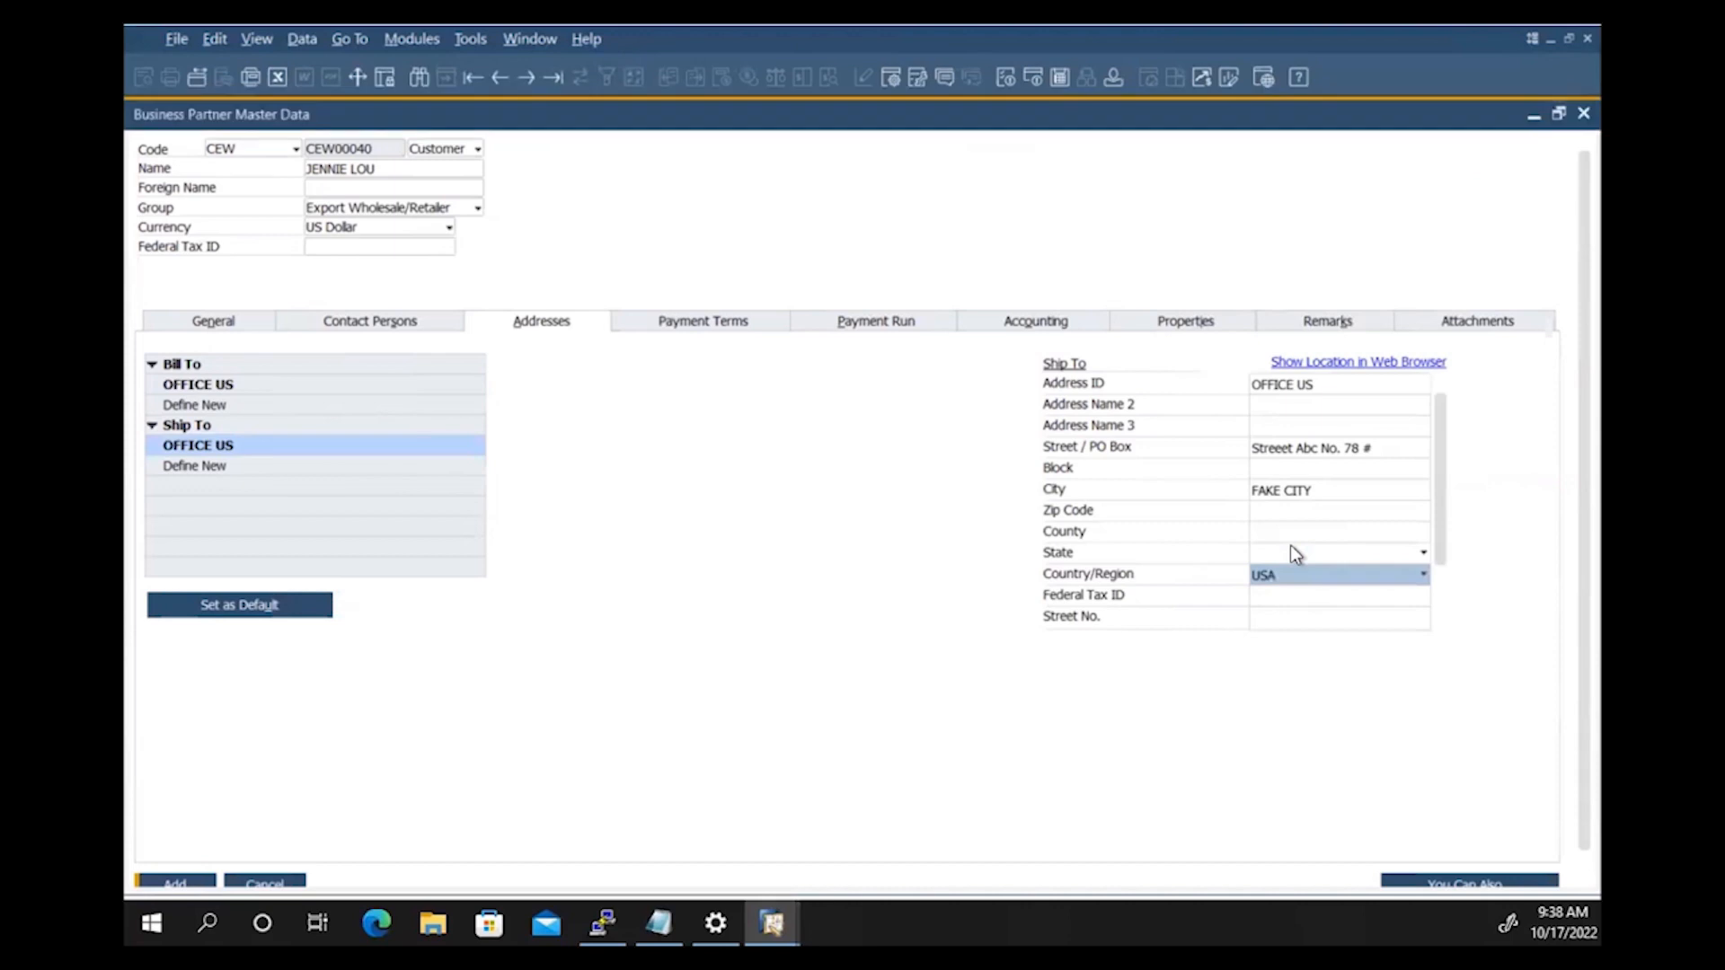
click(1290, 551)
key(f)
key(Return)
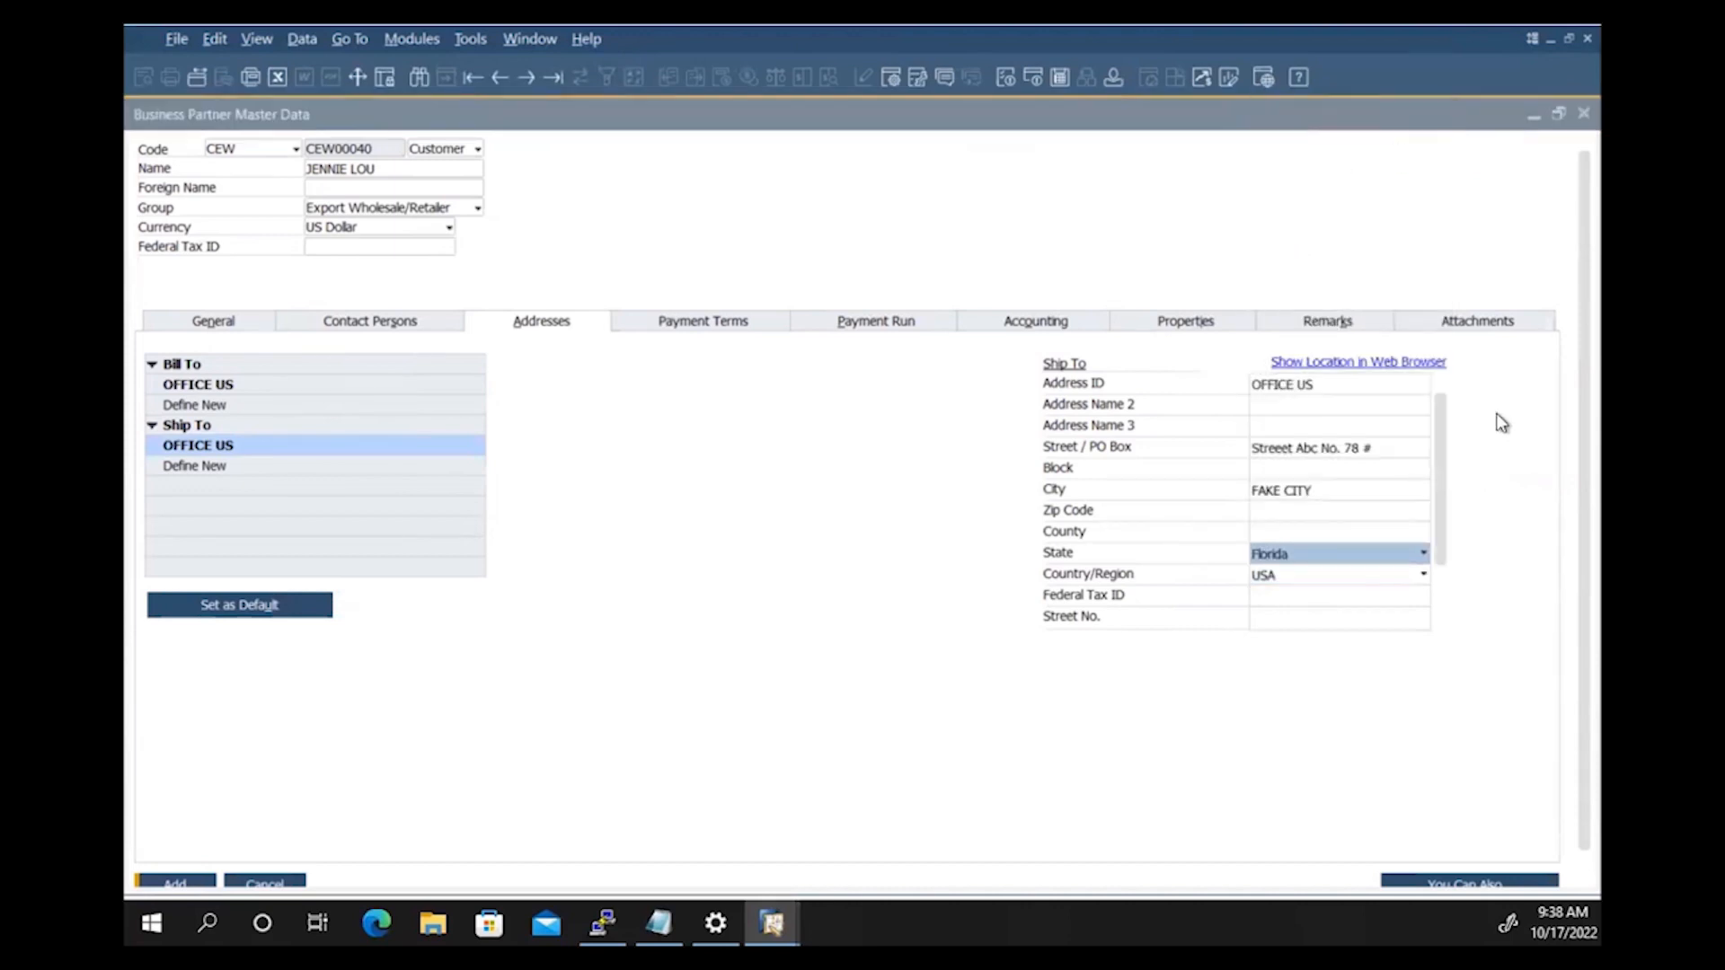
click(193, 465)
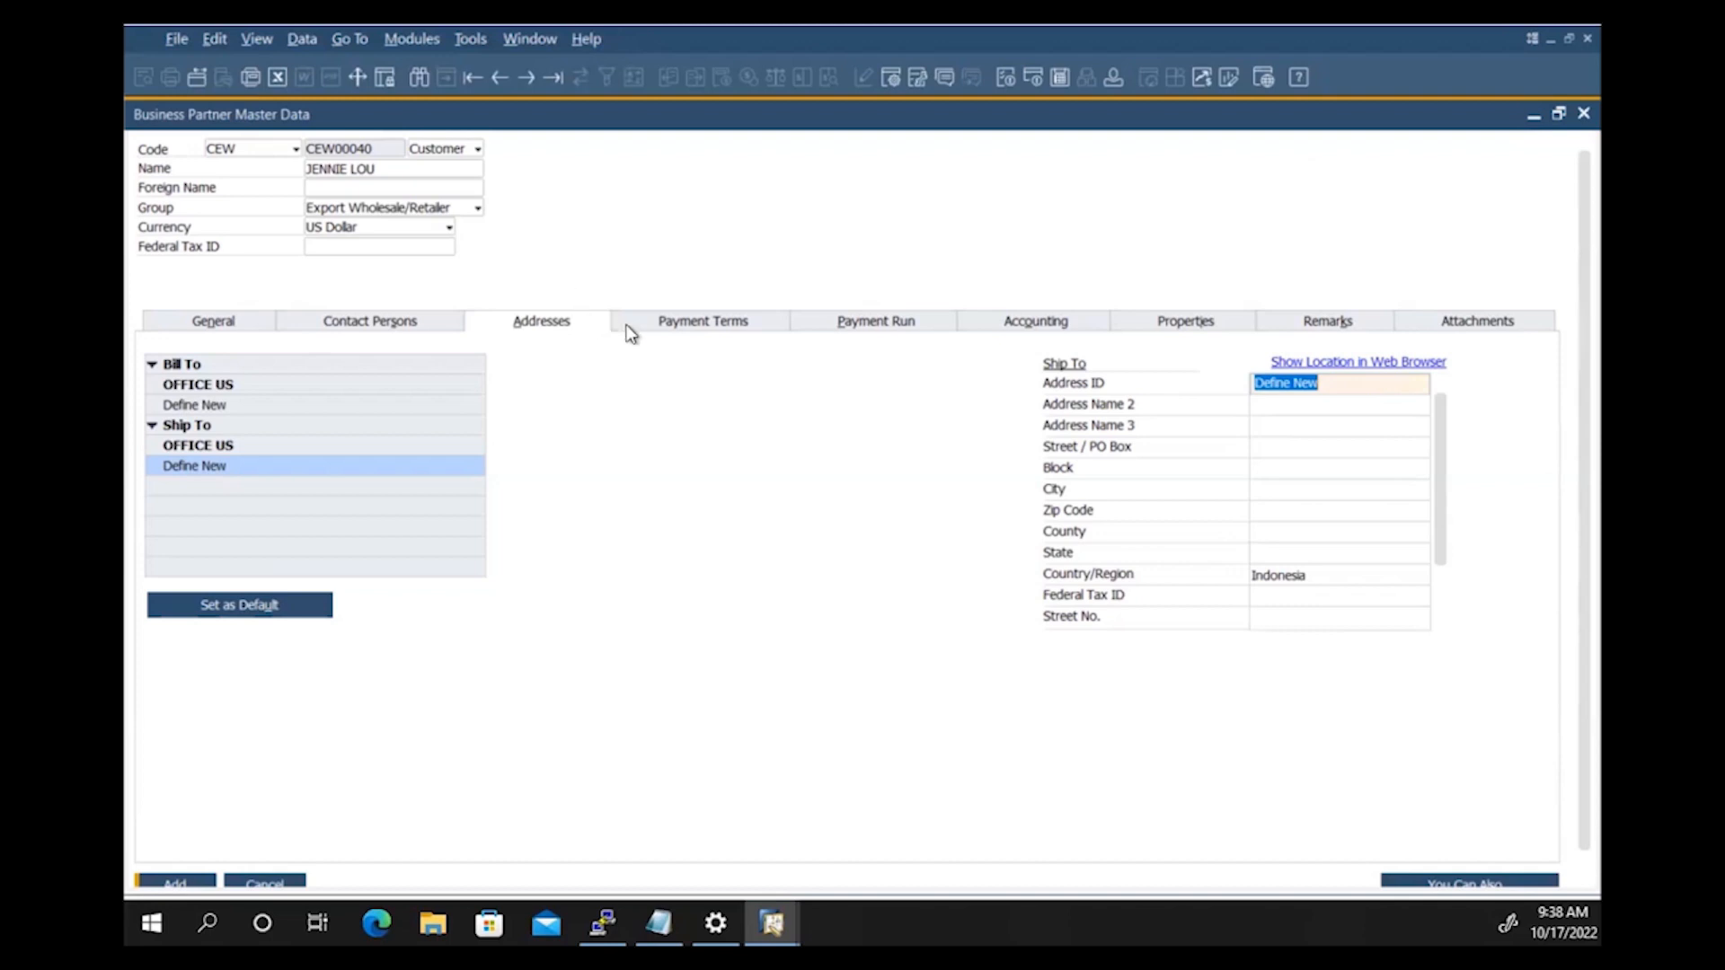
click(627, 329)
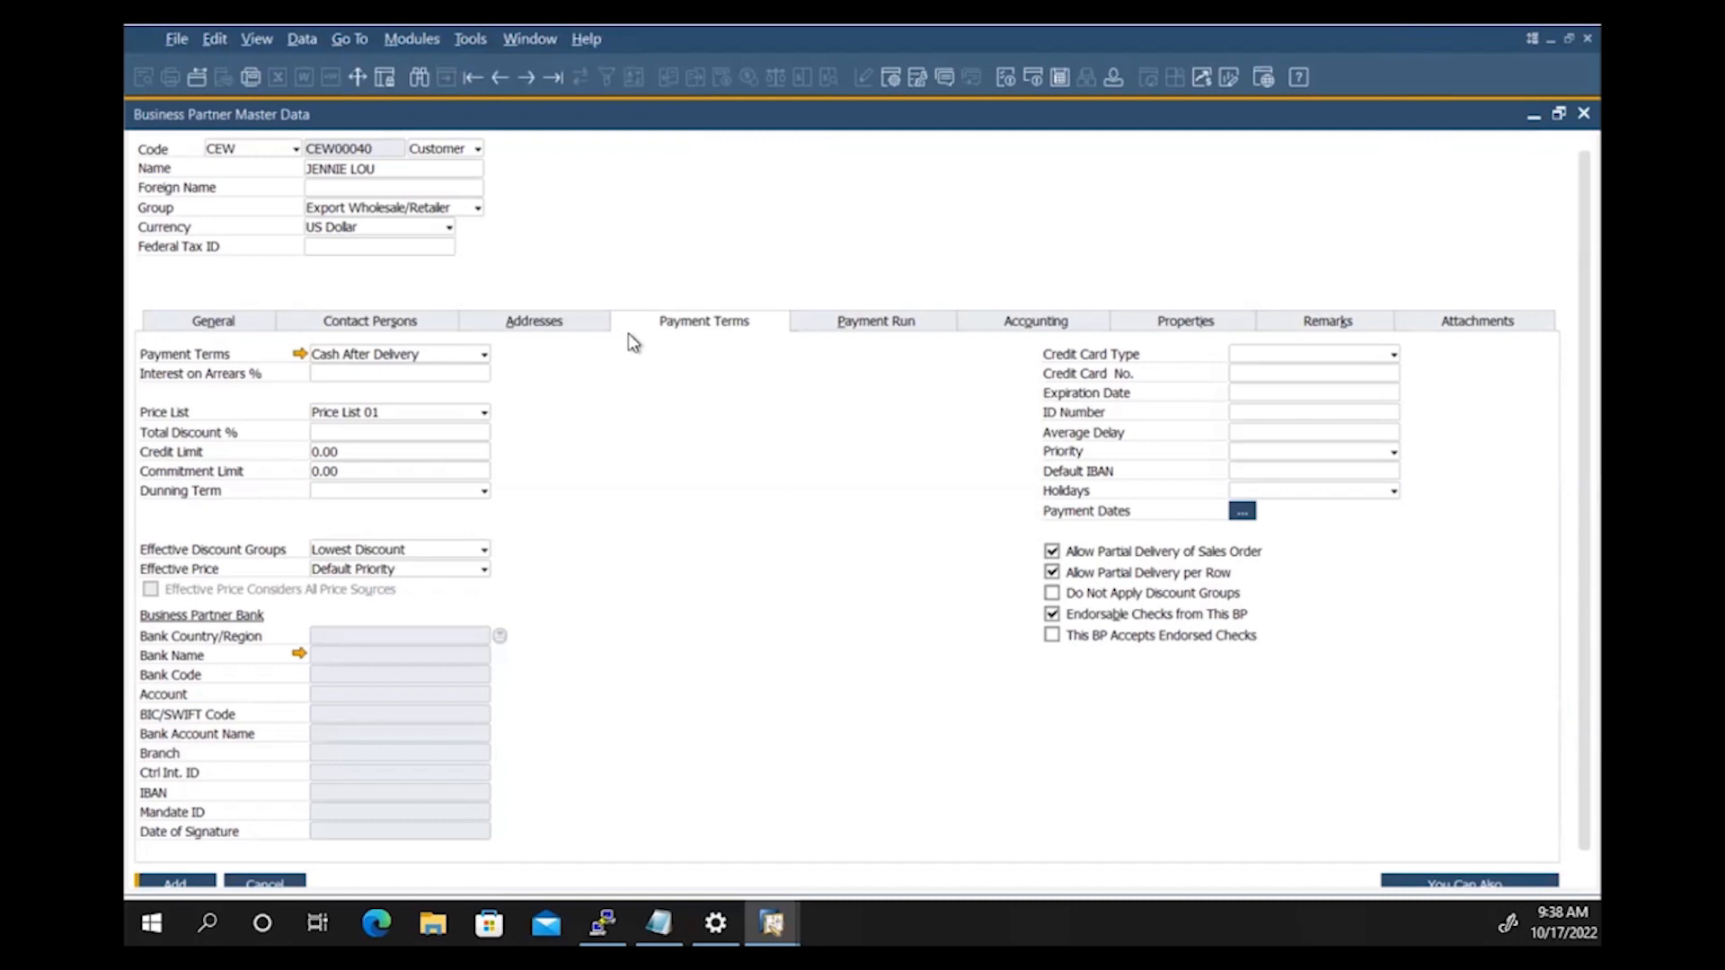
Step: Apply payment terms D/P 30% + ETD 30 days to the customer
click(476, 354)
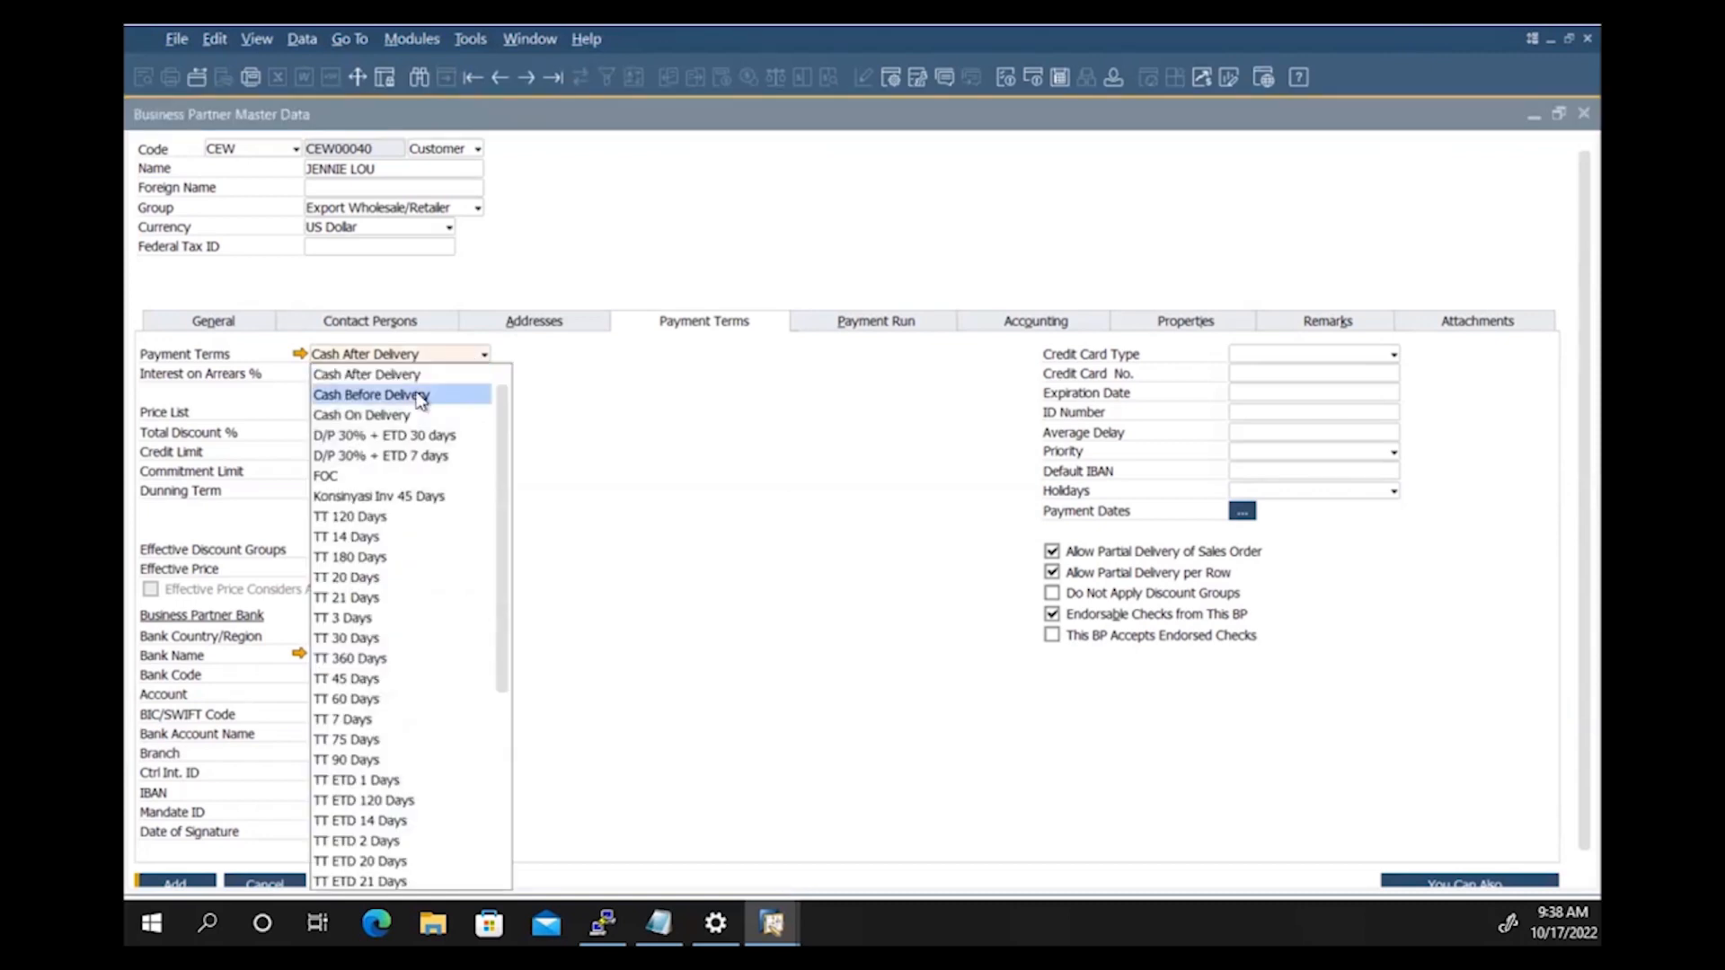
click(427, 437)
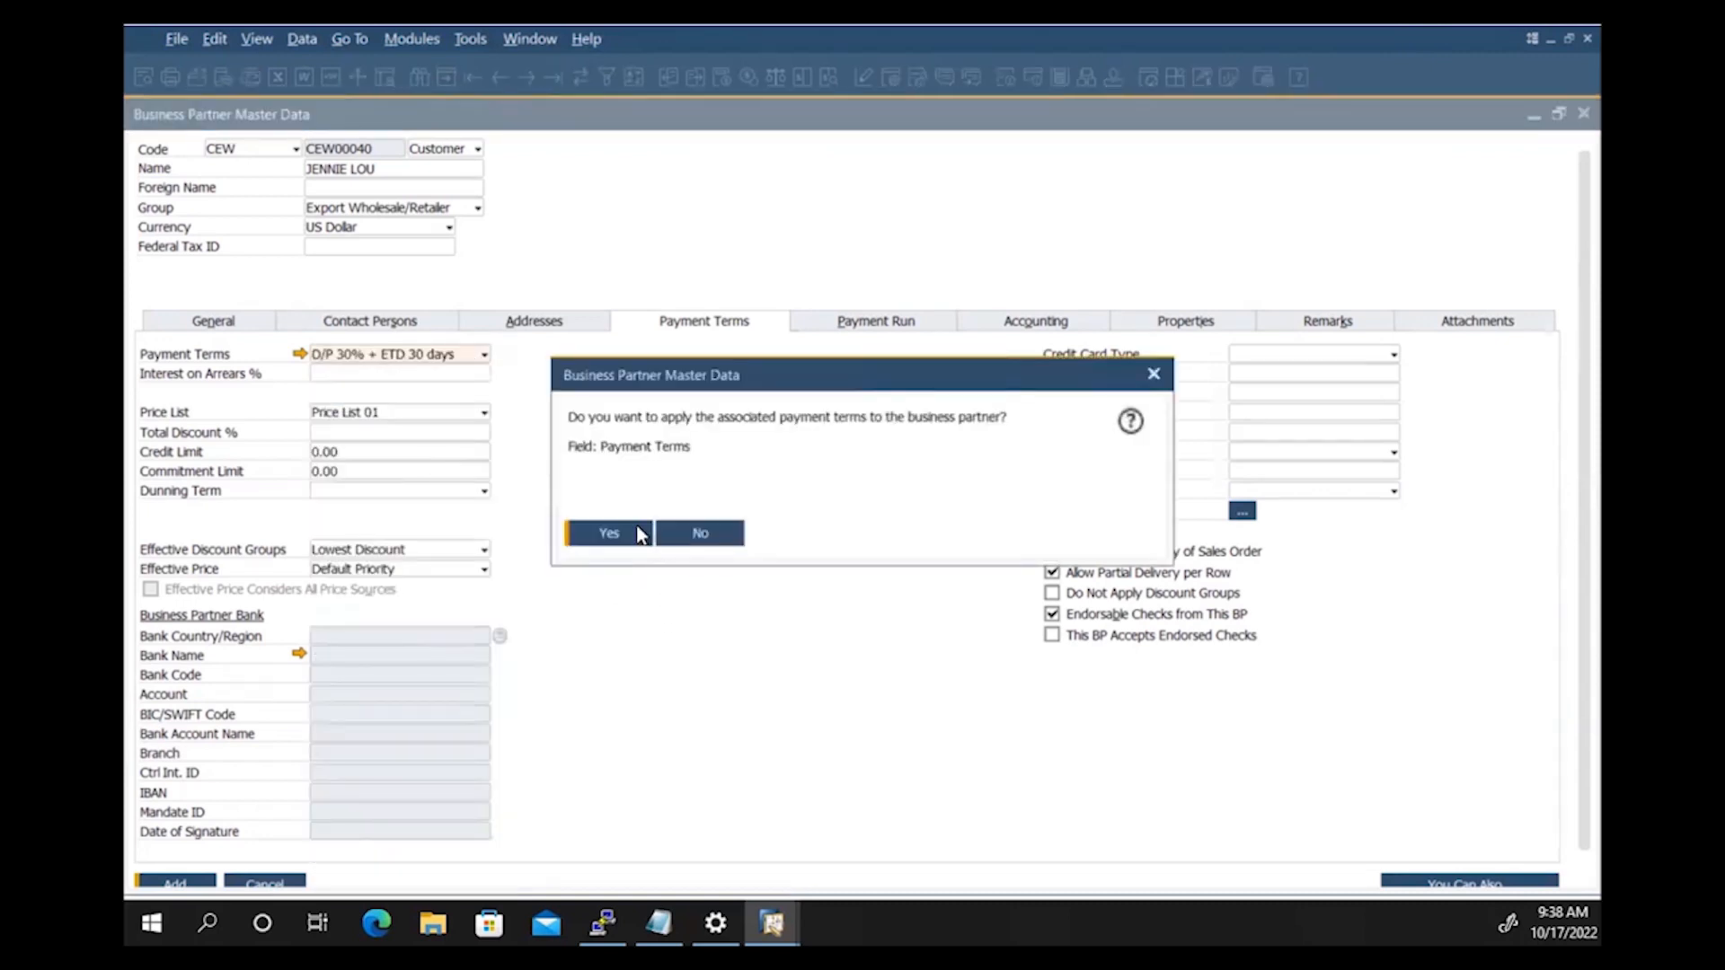
click(639, 533)
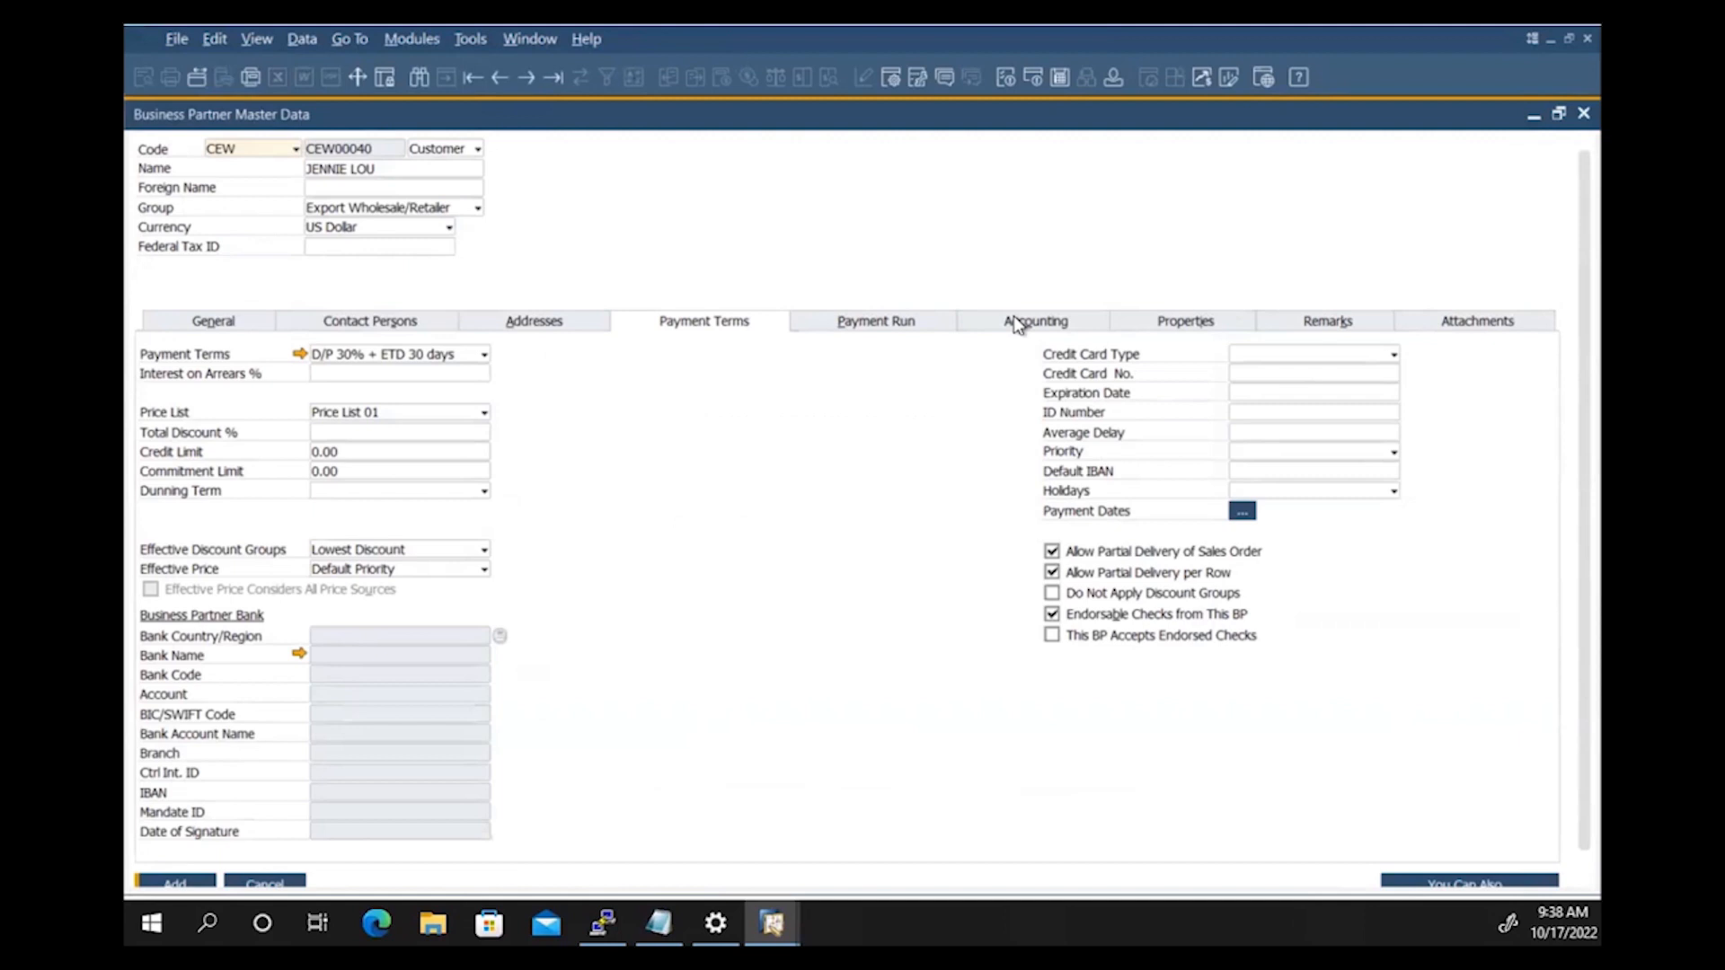
click(870, 324)
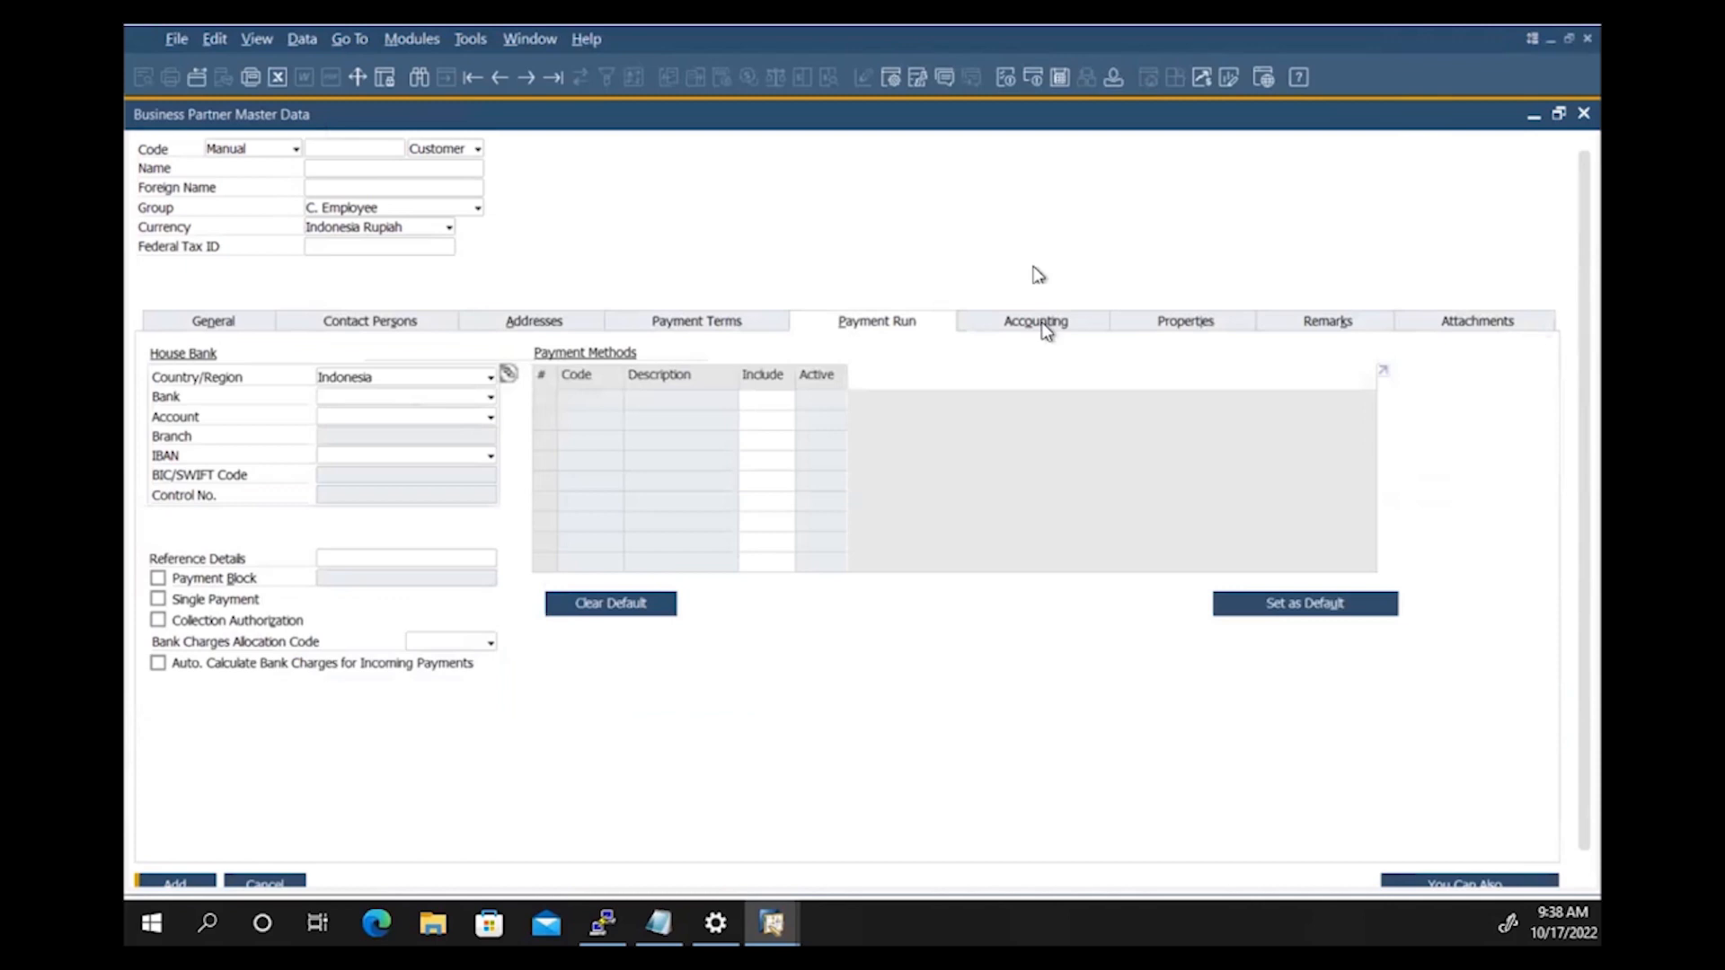
Step: Switch the customer form to its Accounting settings
click(1043, 321)
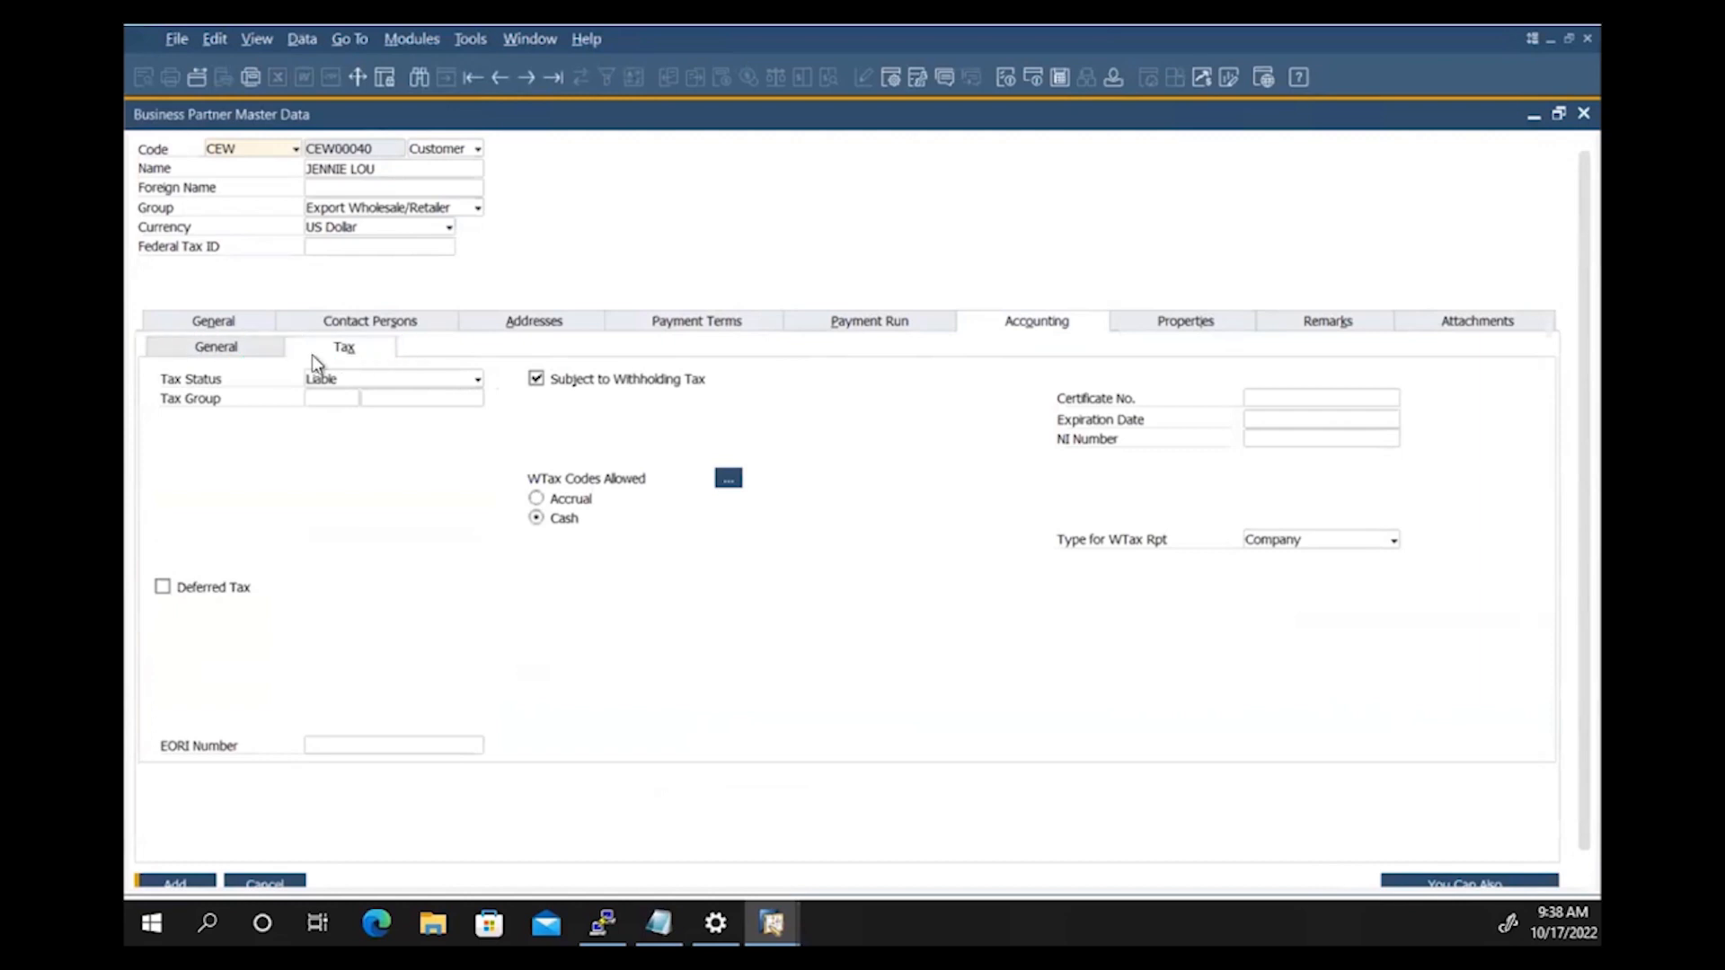
Step: Review the control accounts, then call up the tax definitions list from the Tax Group field
click(244, 349)
double_click(457, 463)
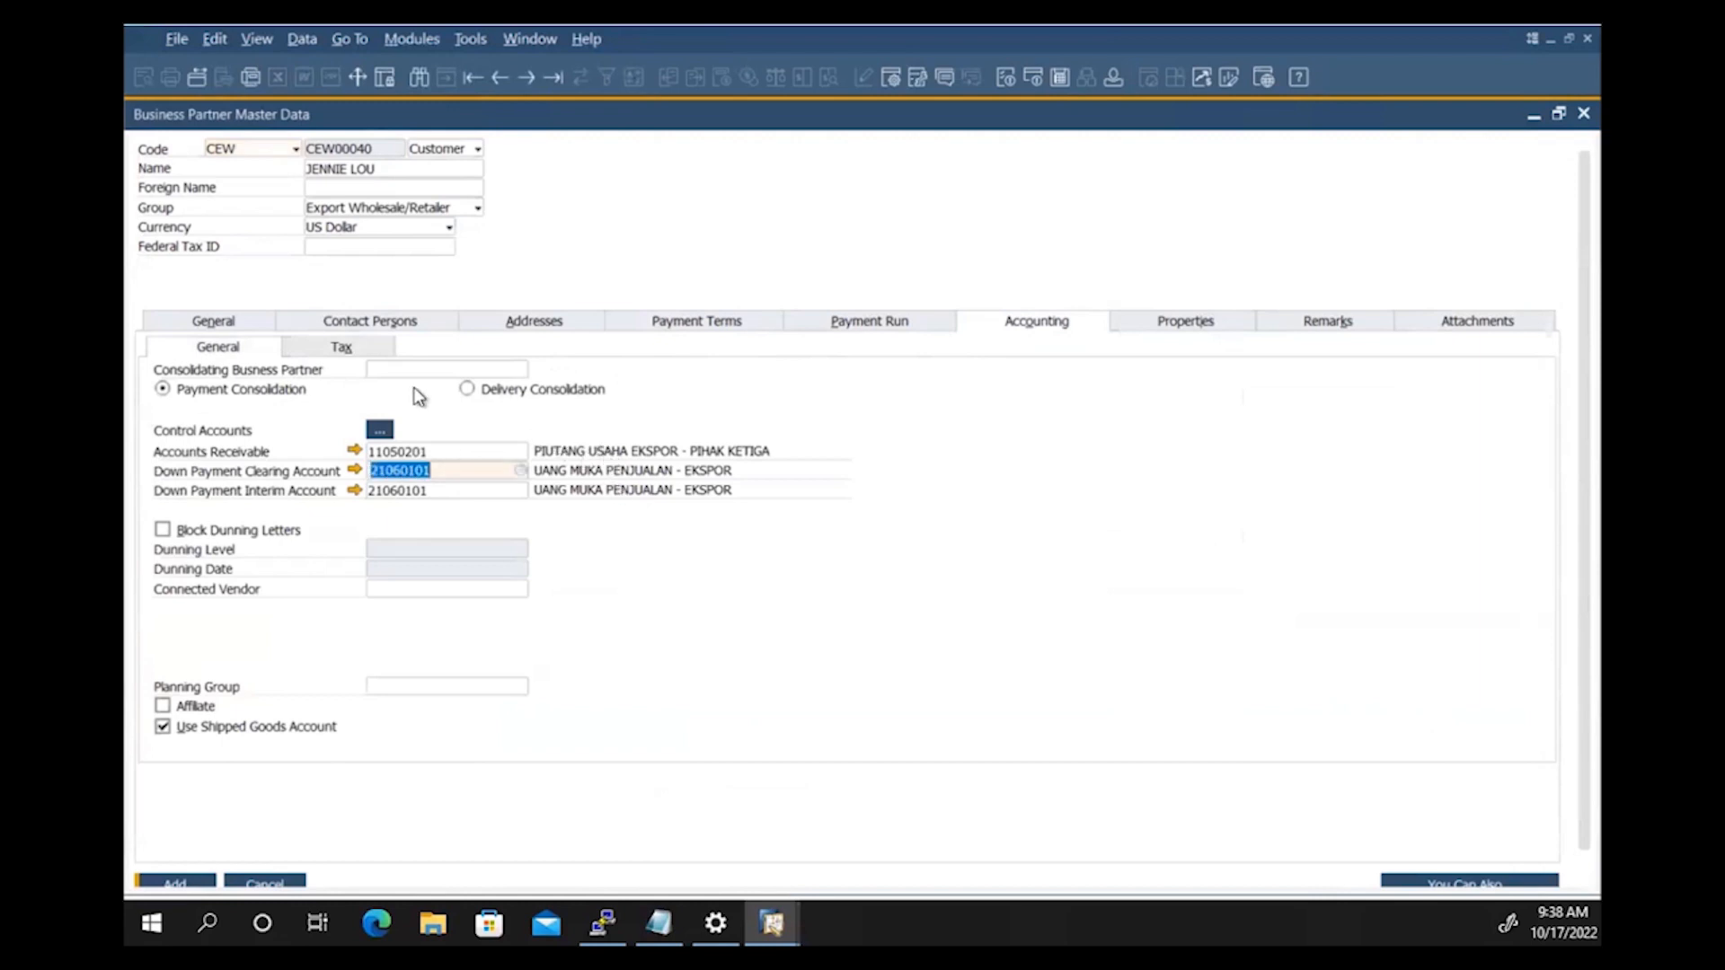
click(364, 350)
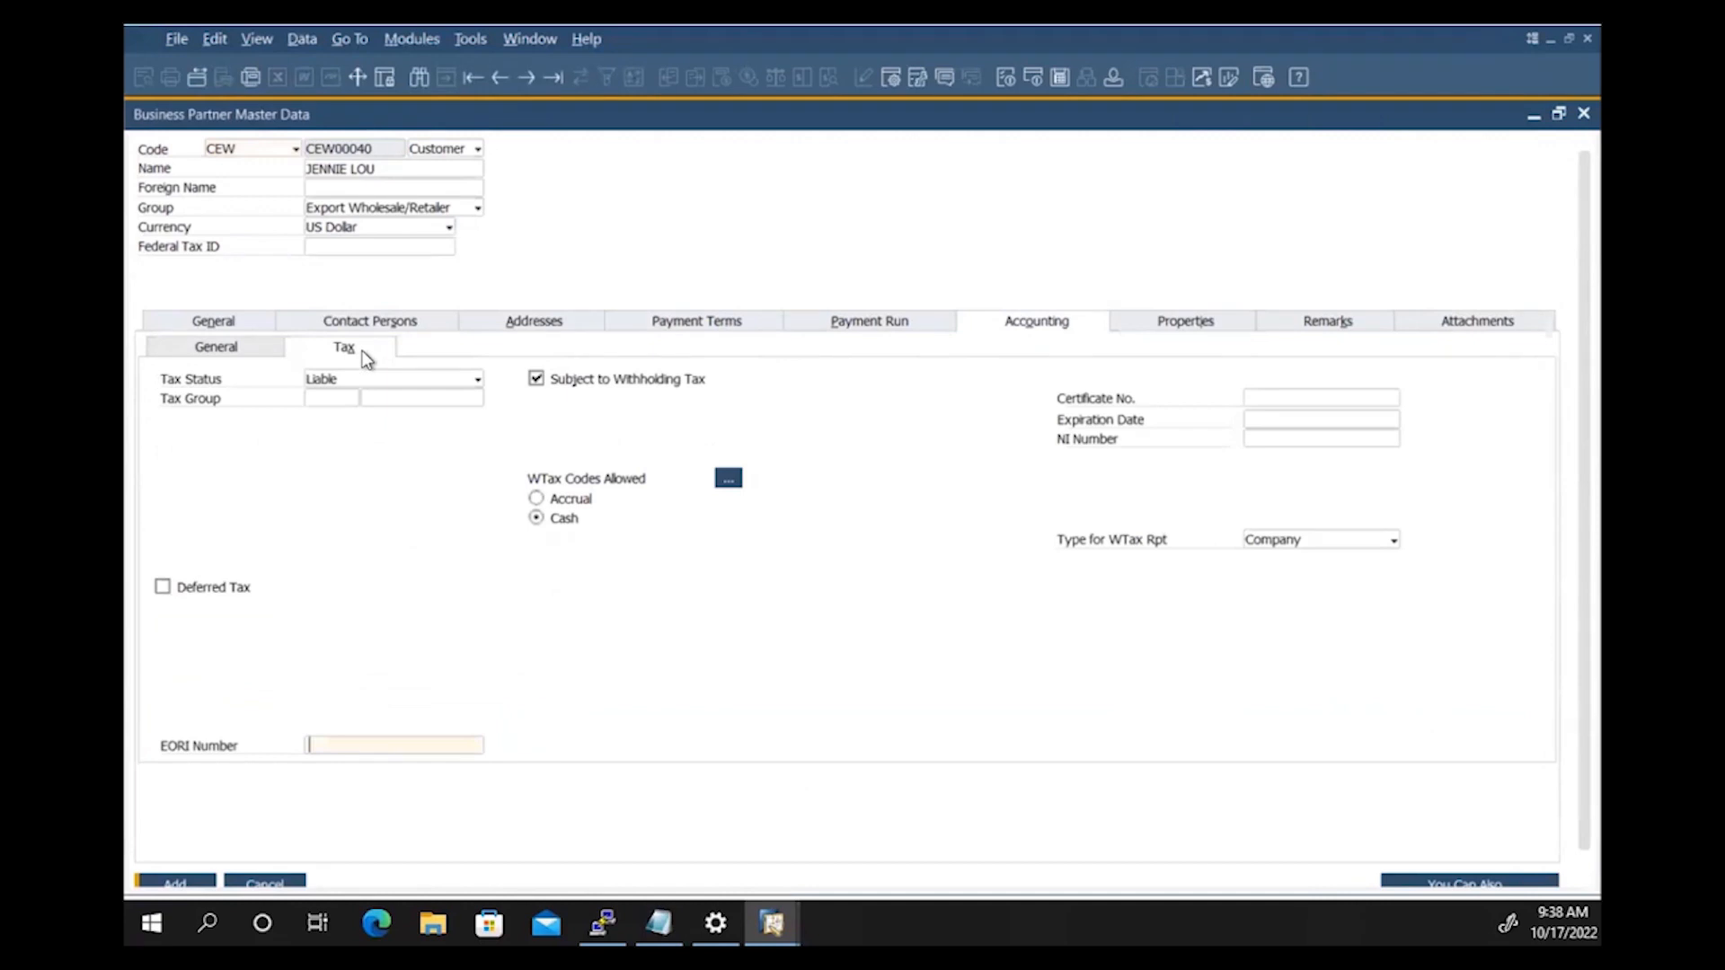
click(339, 397)
key(Tab)
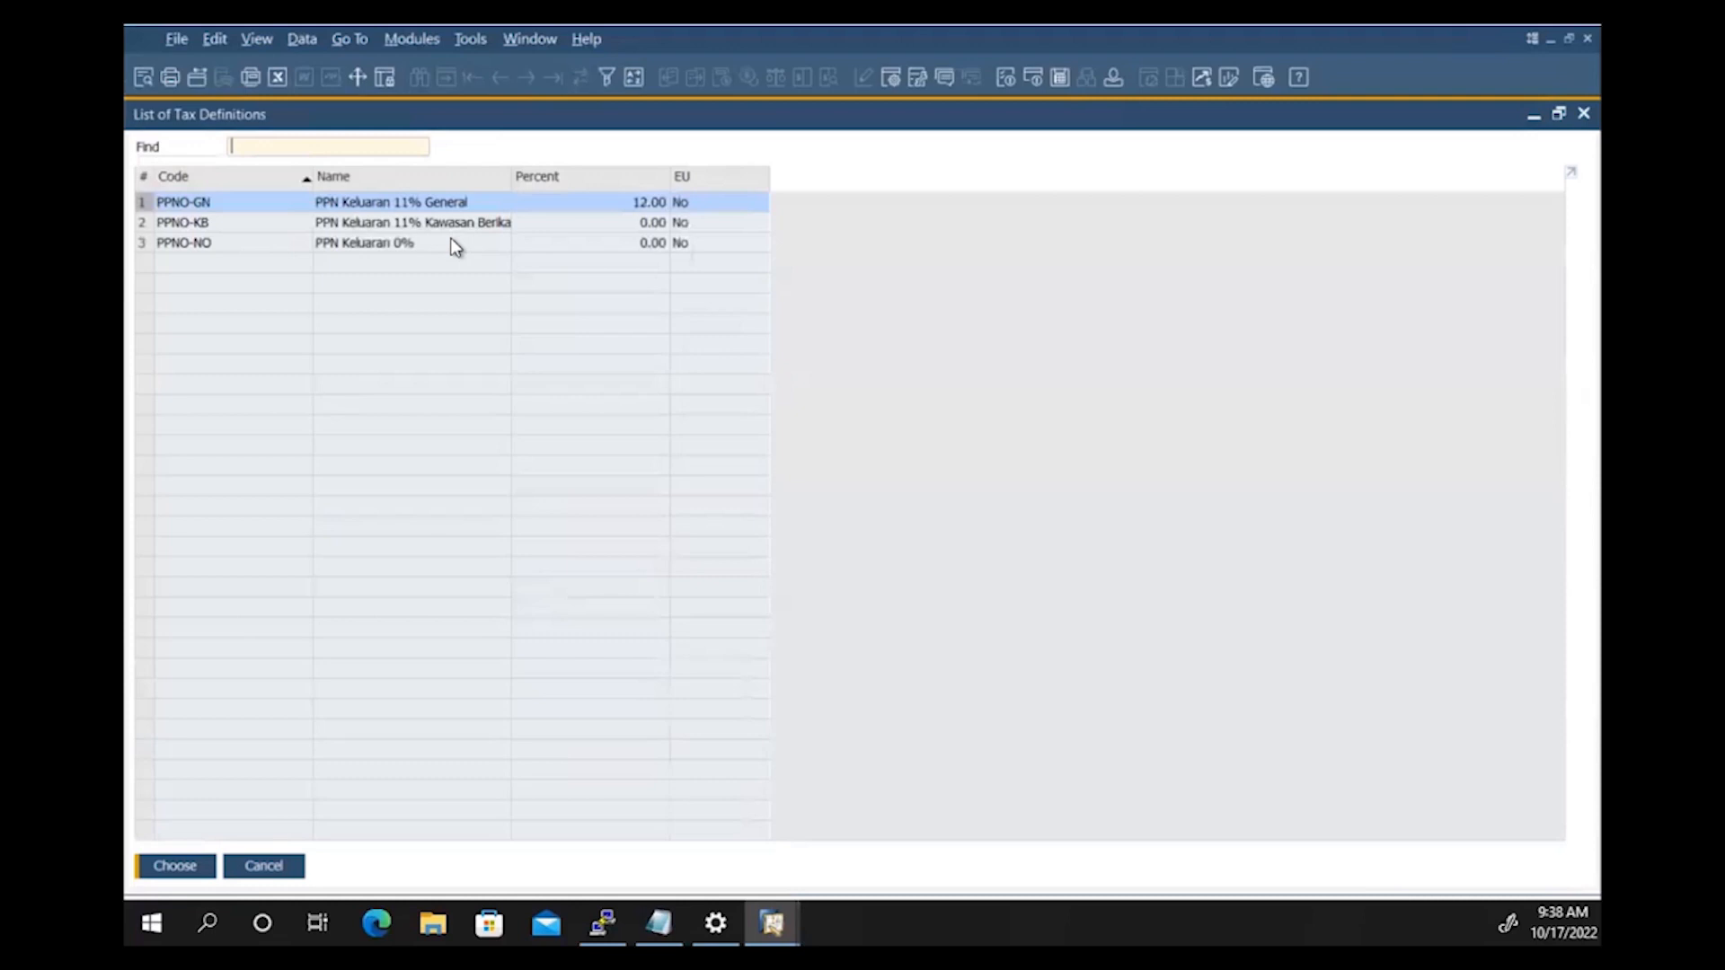
Step: Choose PPNO-NO (PPN Keluaran 0%) from the tax definitions list as the tax group
double_click(450, 242)
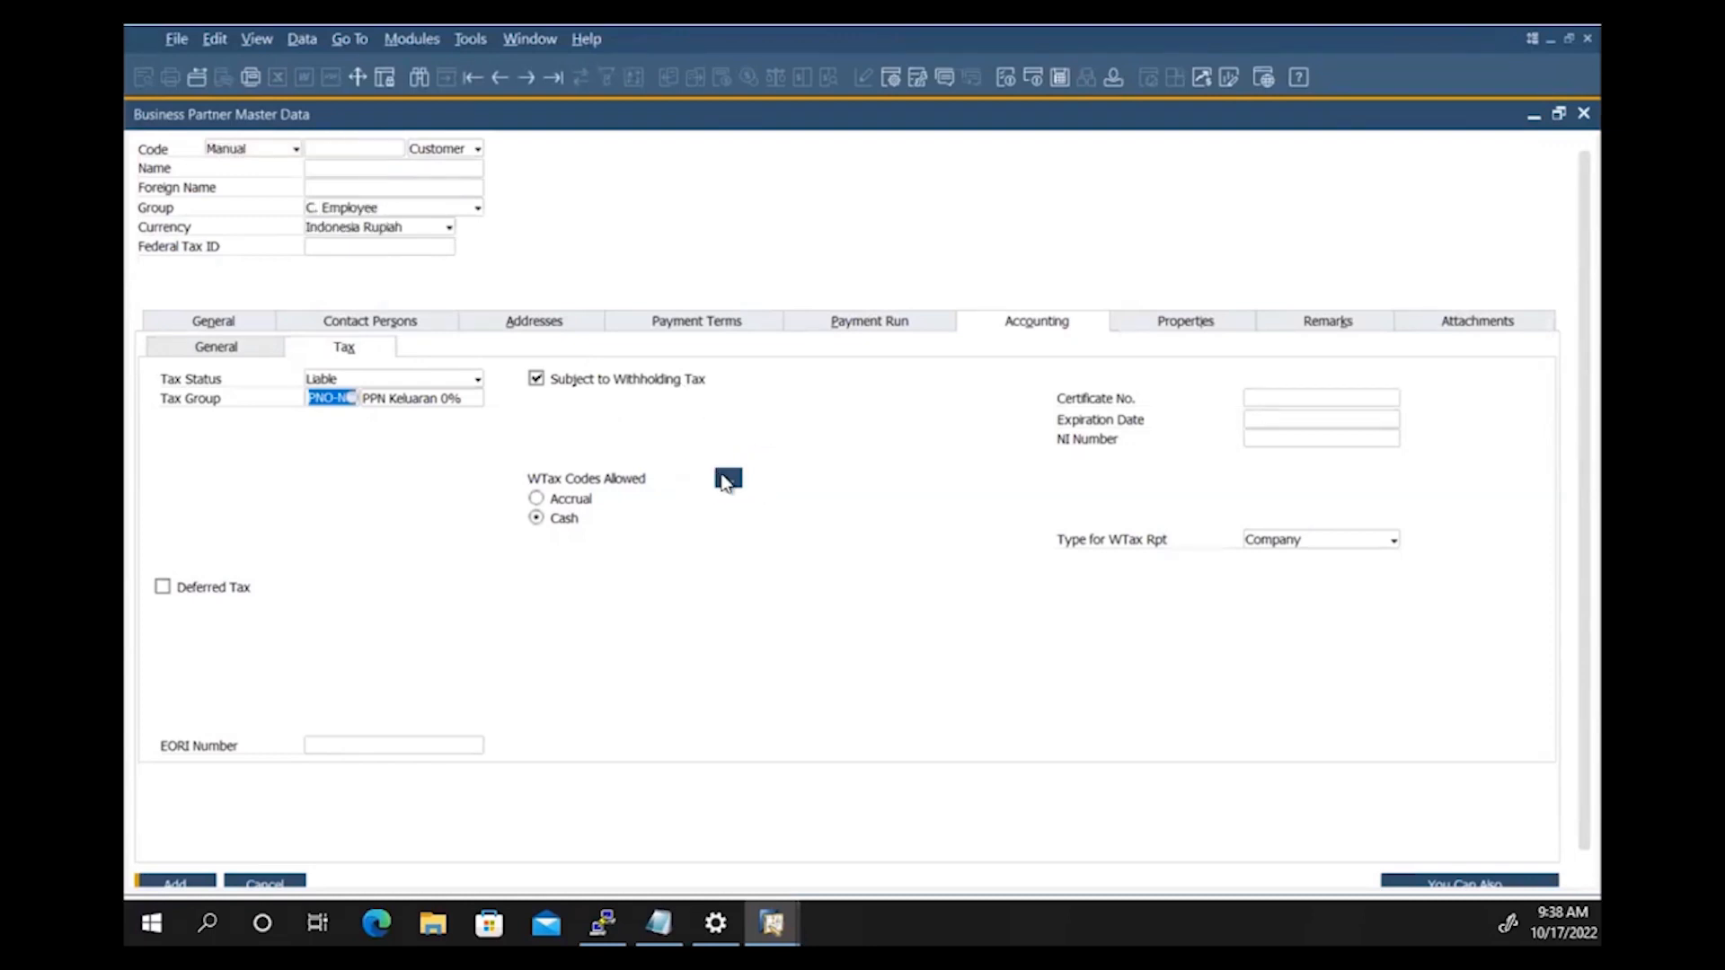
Step: Check the allowed WTax codes, untick Subject to Withholding Tax, and show Business Partners Properties 1–16
click(728, 479)
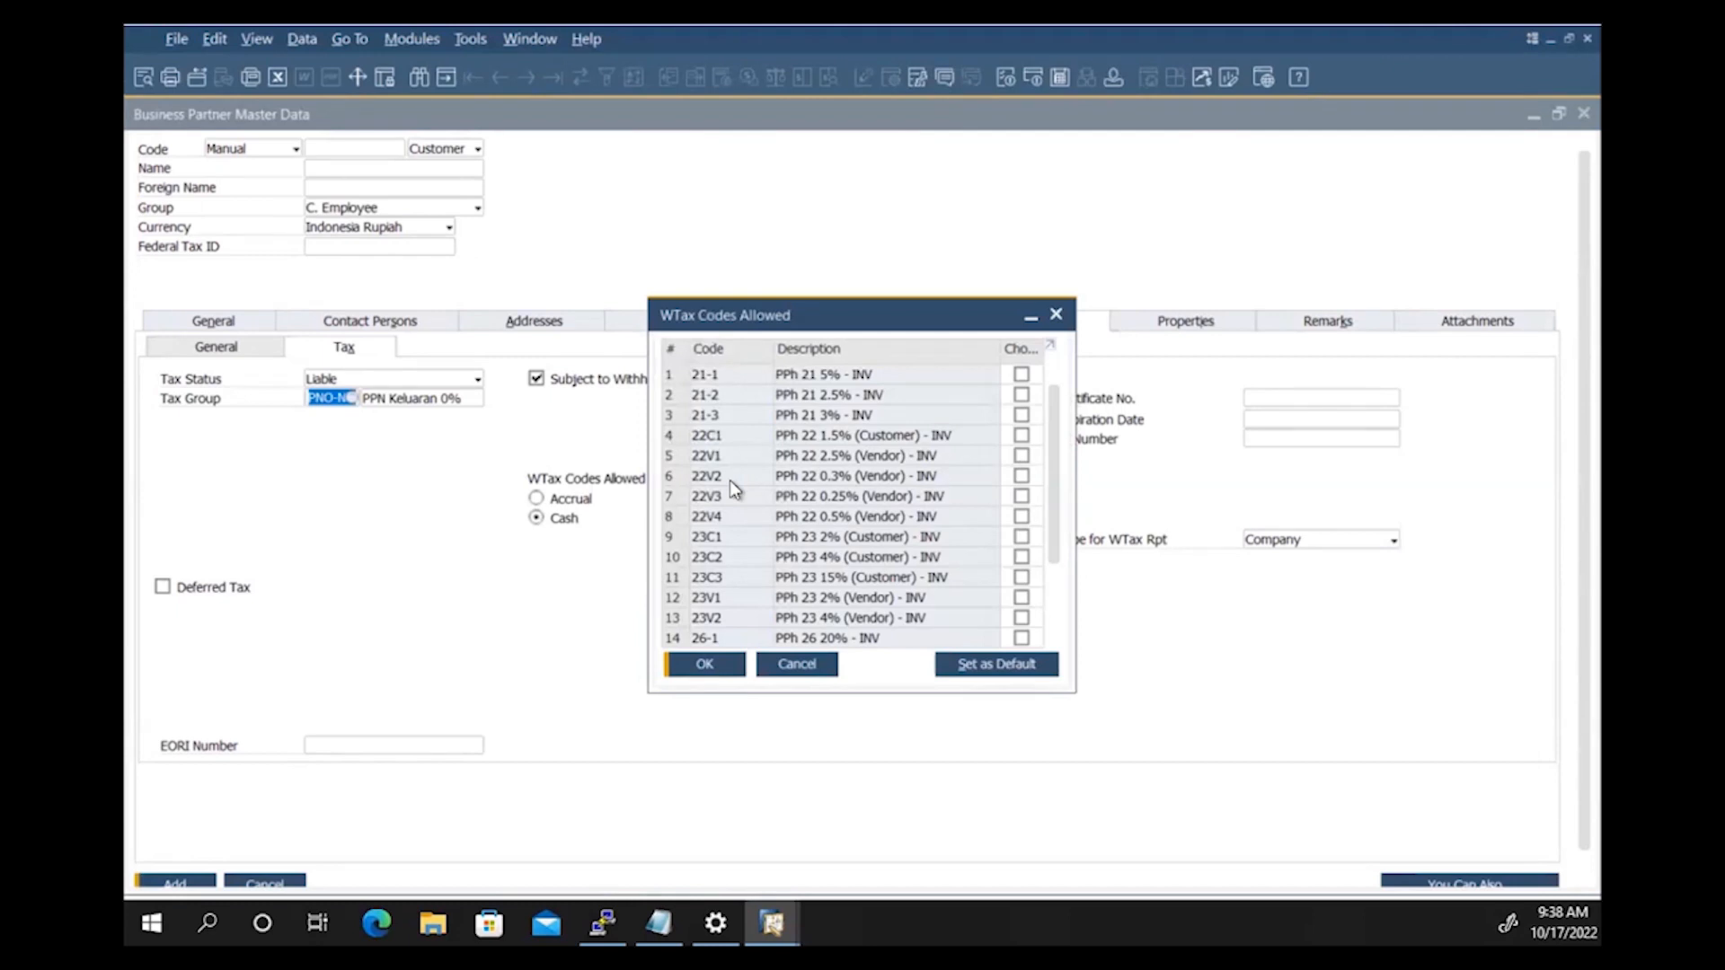
click(820, 665)
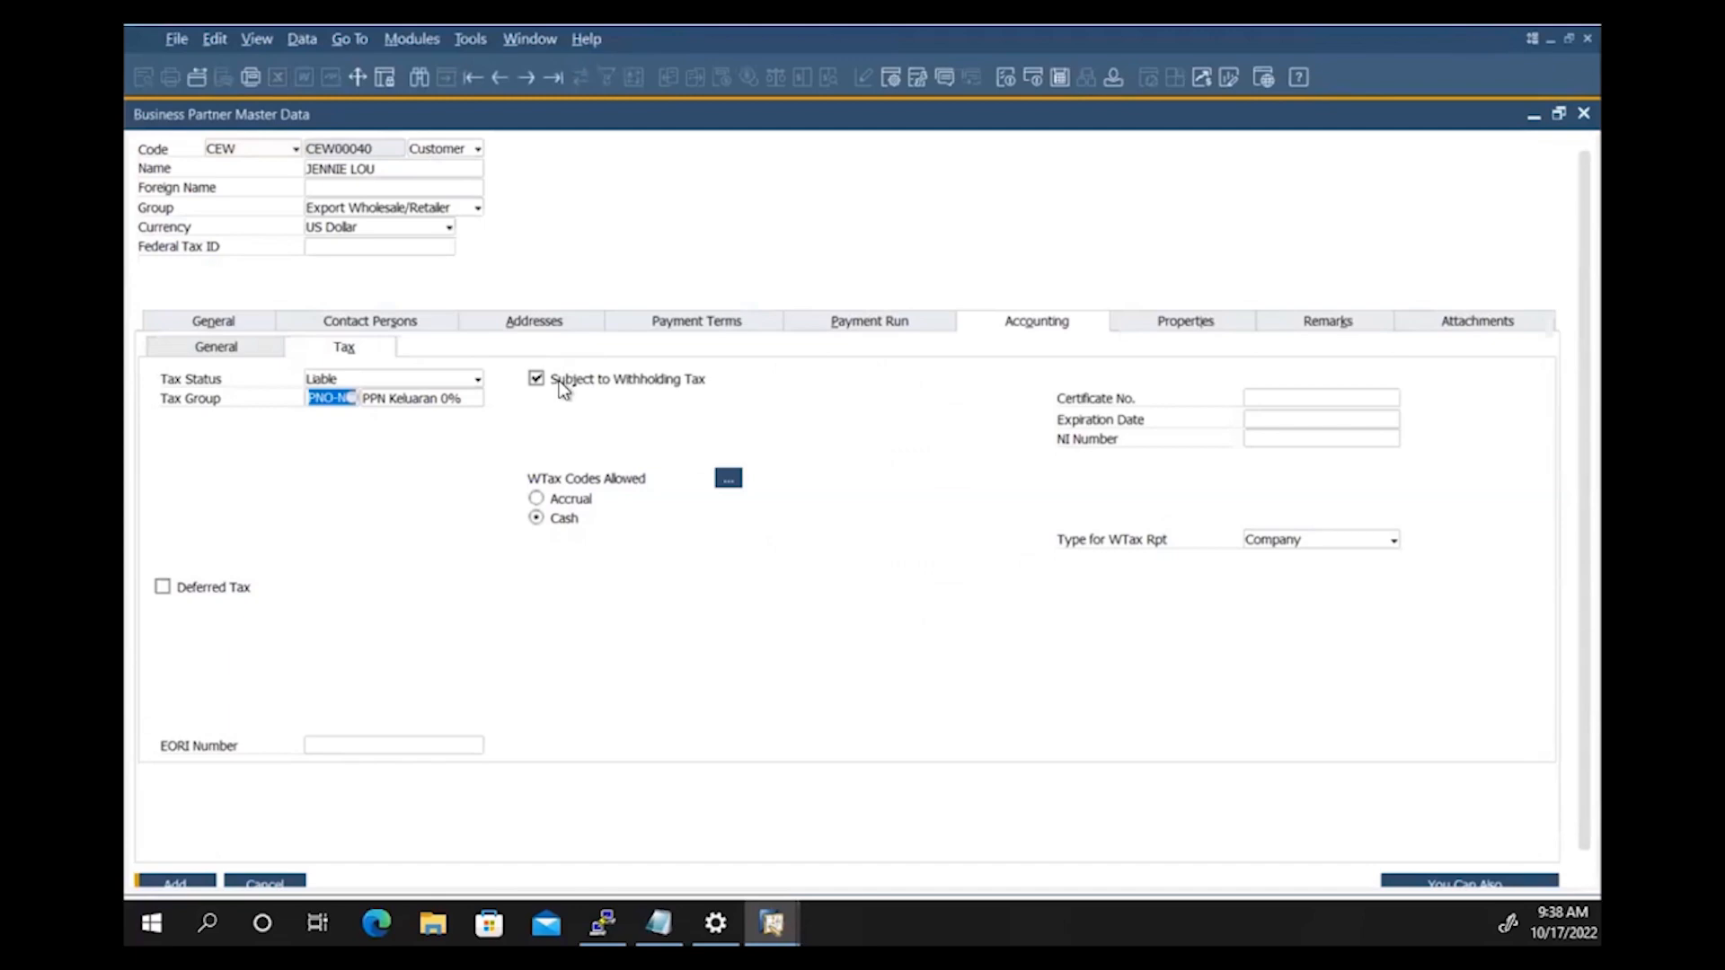
click(566, 387)
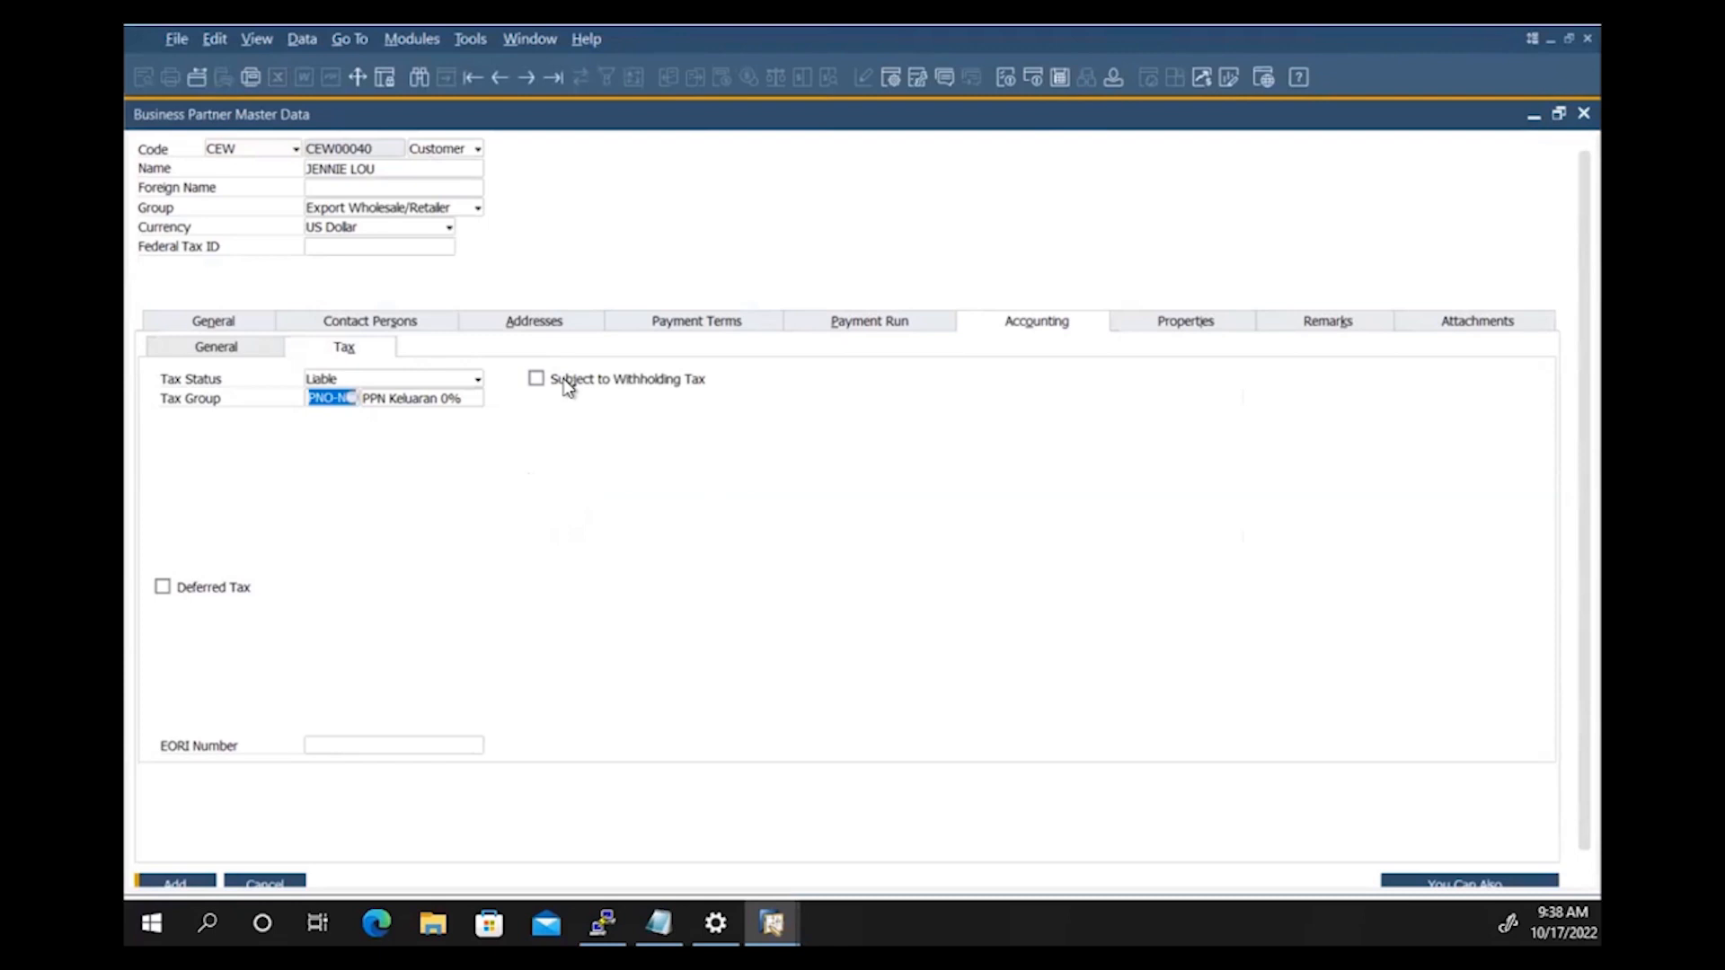
click(1208, 326)
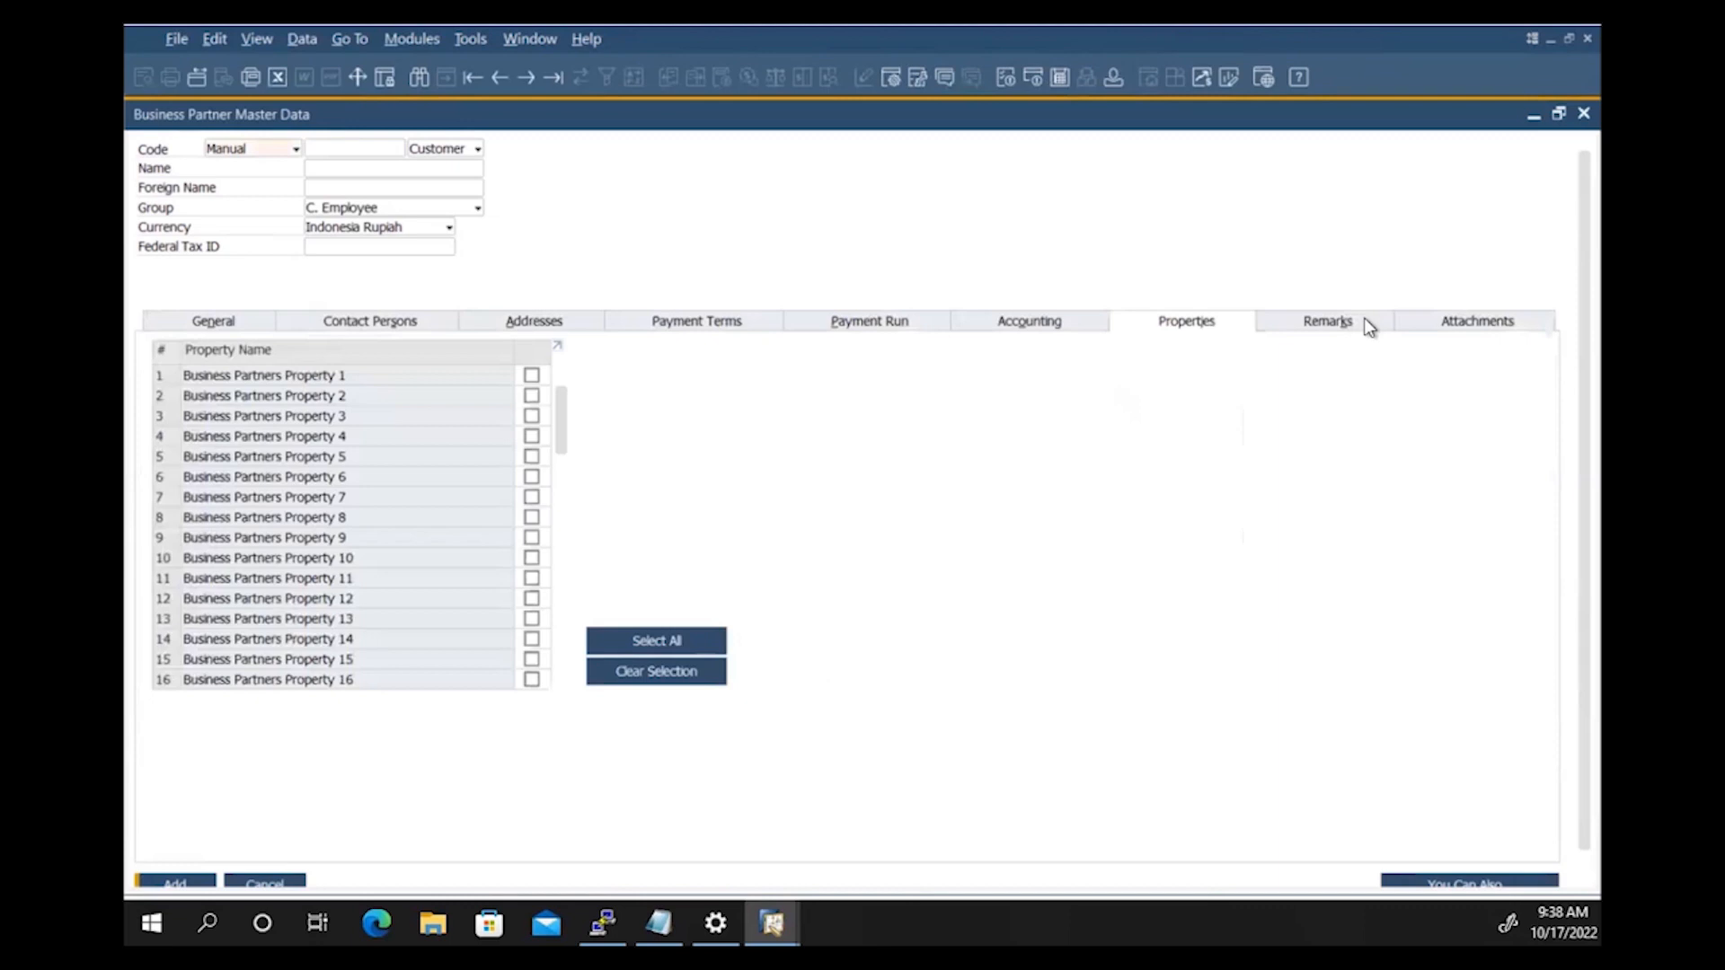
Step: Show the customer's Remarks tab, which is empty
click(1329, 322)
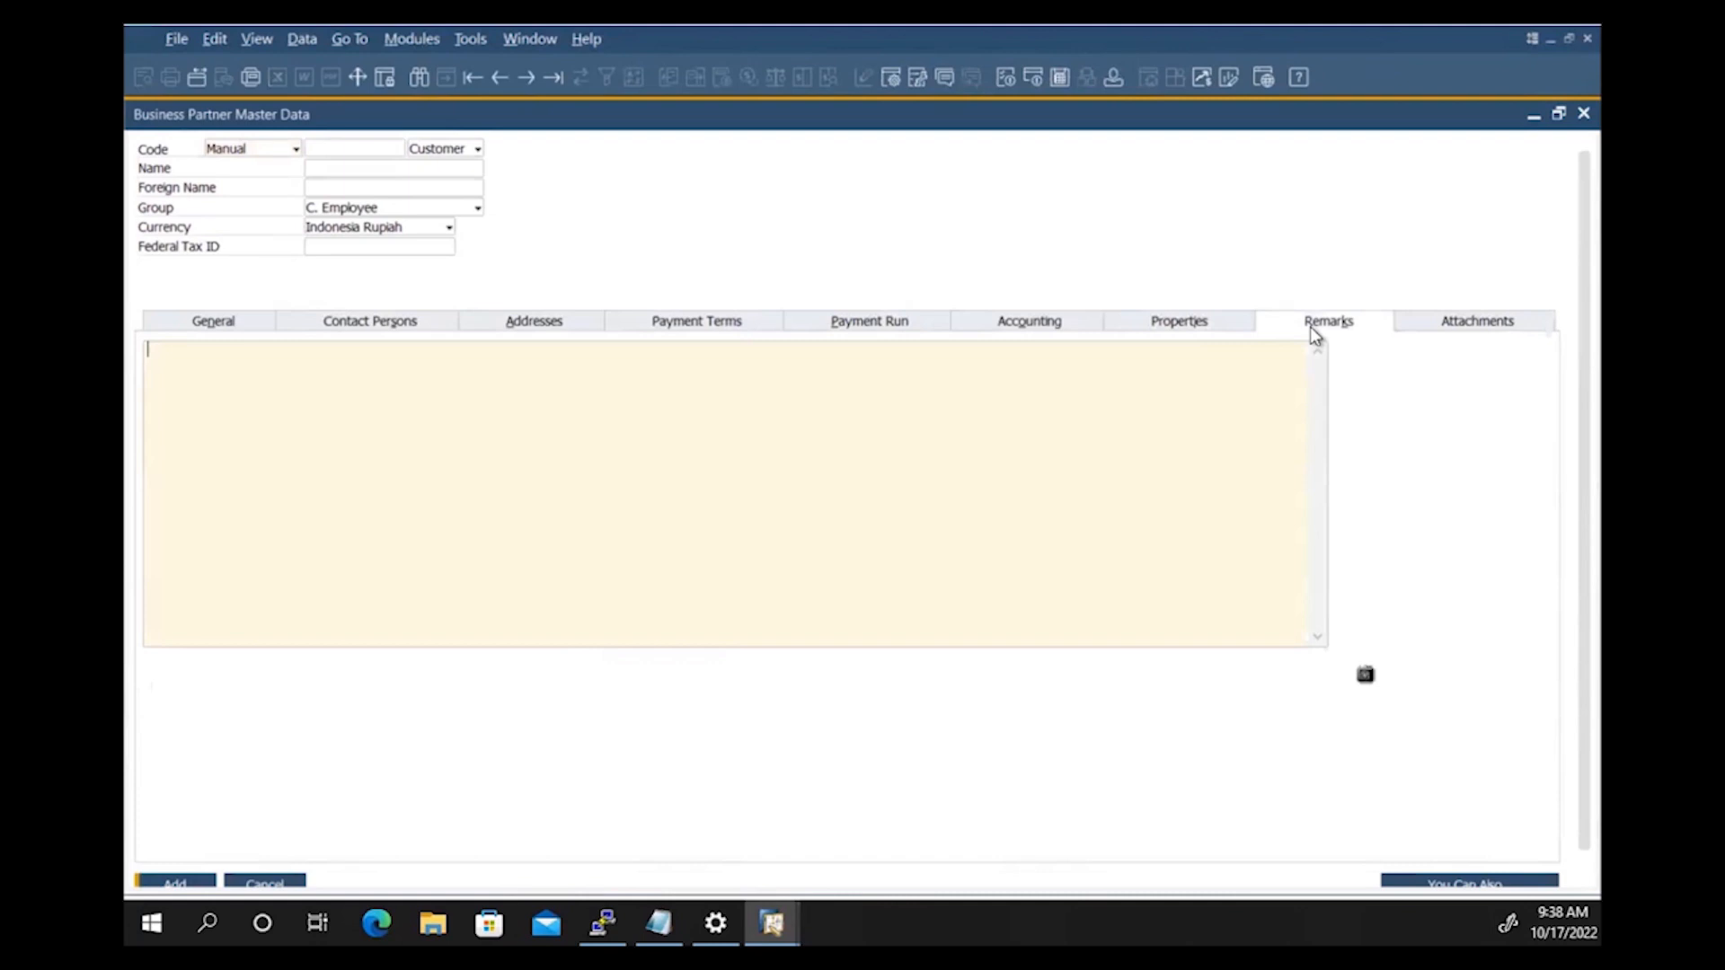
Step: Show the customer's Attachments tab, which has no attachments
click(1502, 321)
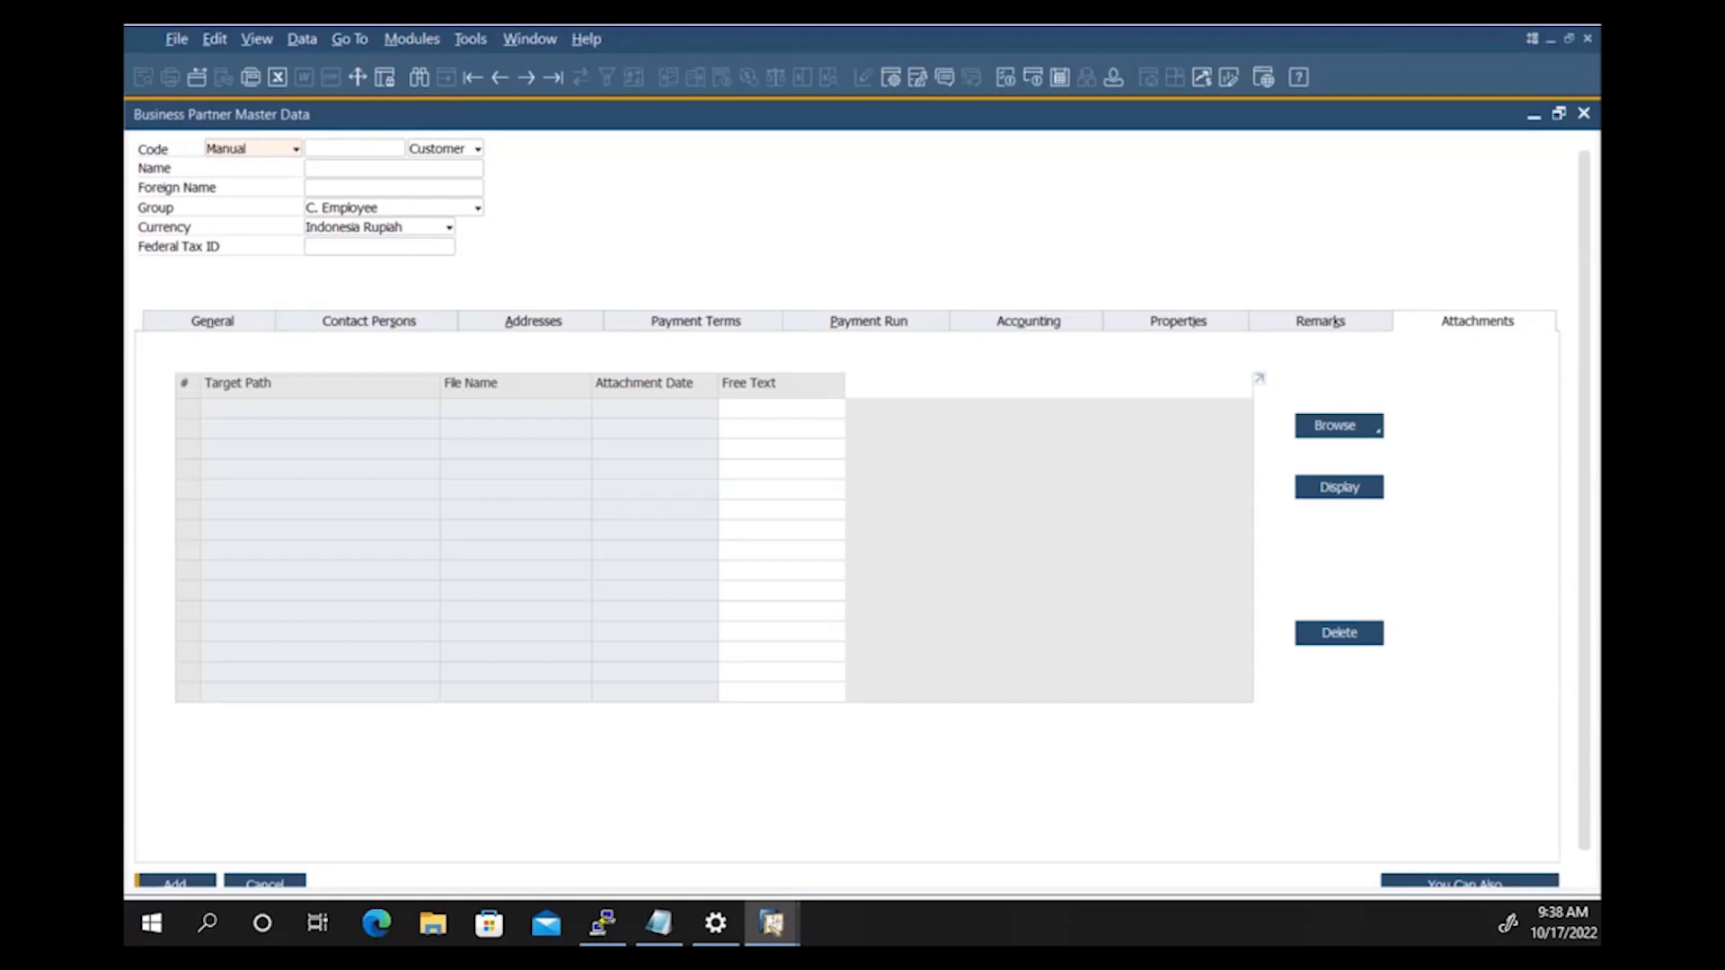
Step: Switch the Business Partner Master Data form into Find mode with Ctrl+F
key(ctrl+f)
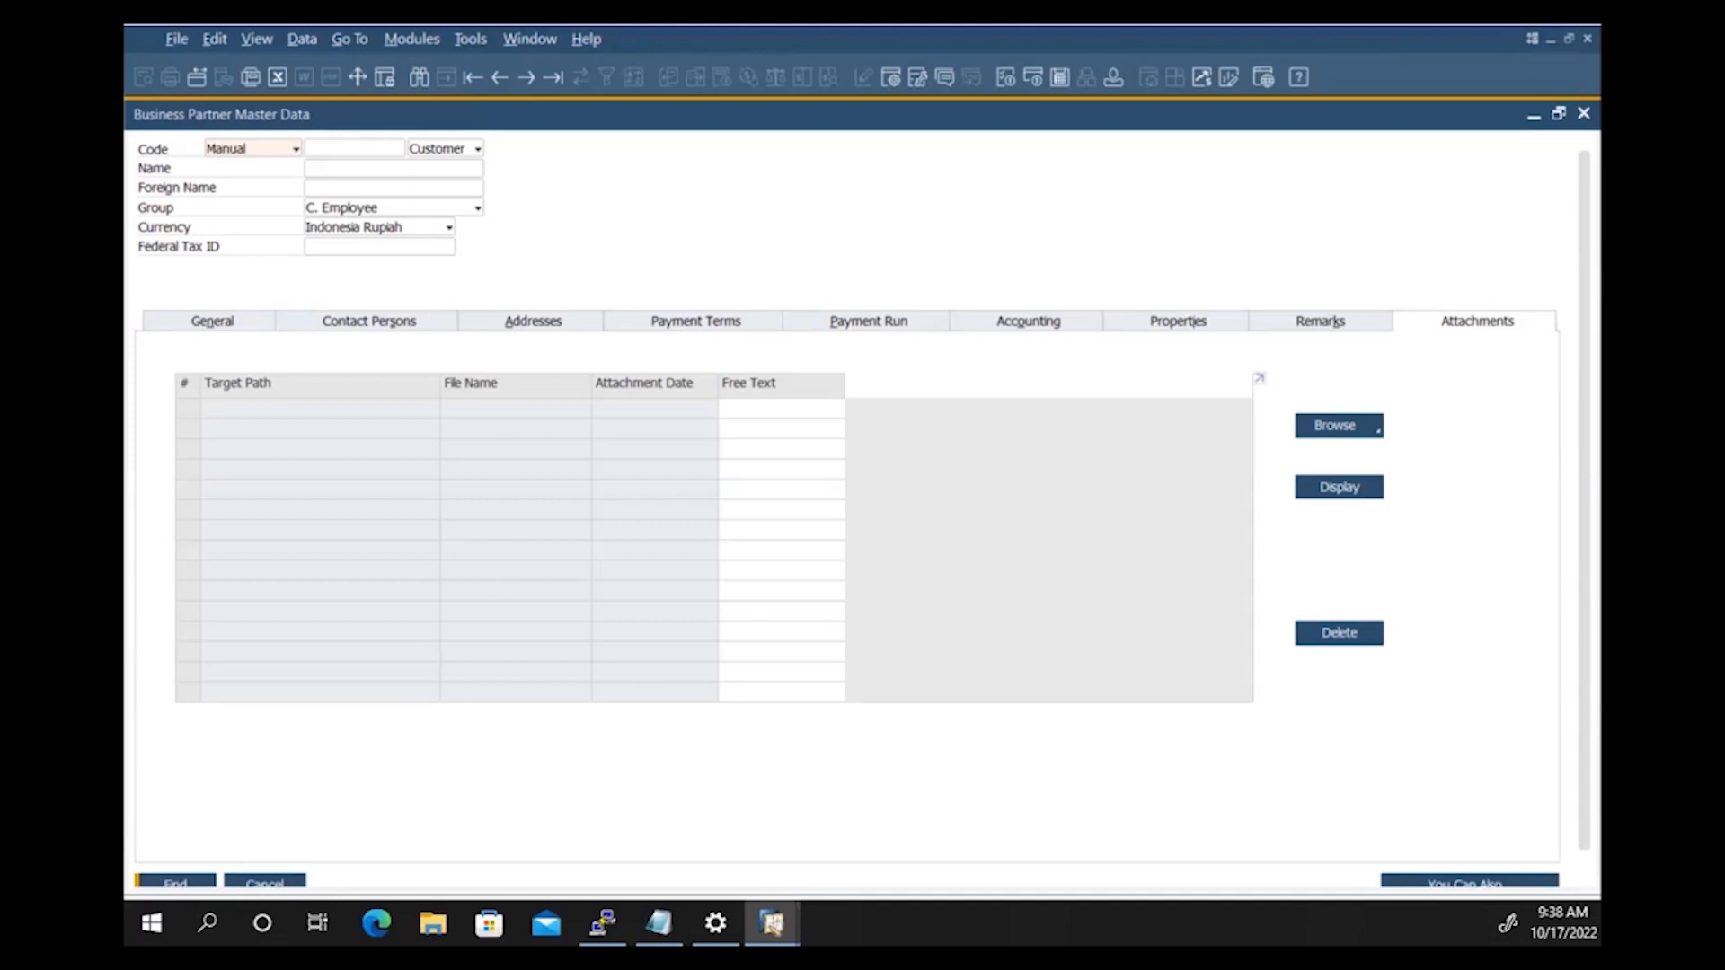